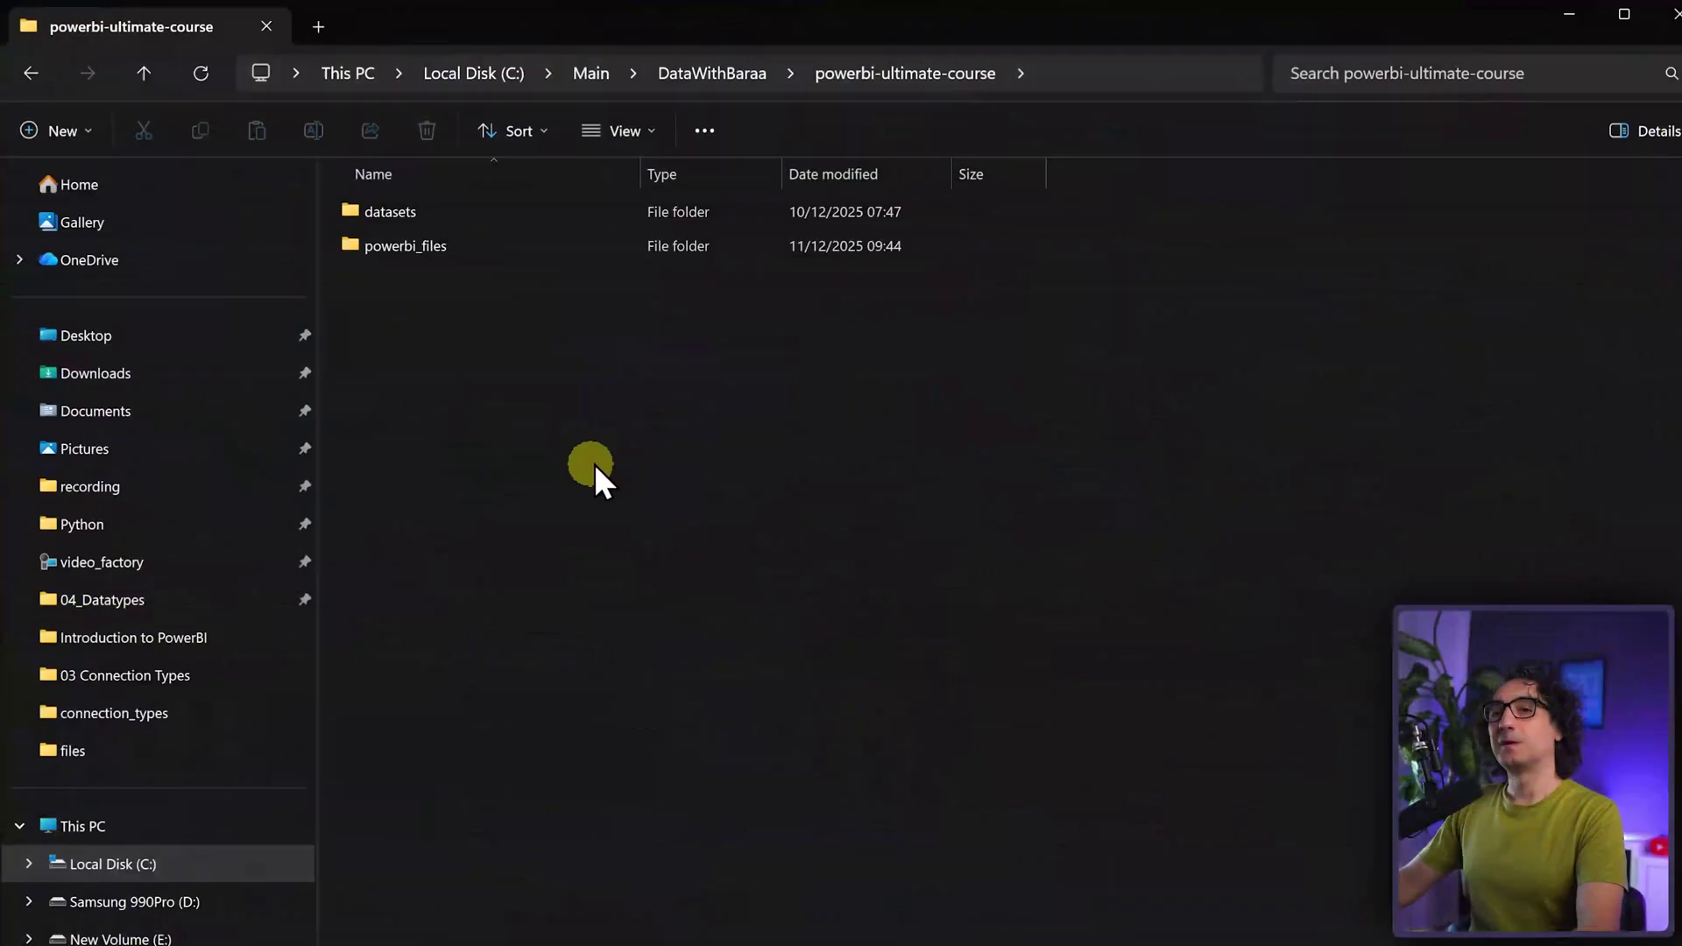
Open masterdata_extended.xlsx in Excel from the datasets > connection_types folder.
{"action": "double_click", "coordinate": [424, 217]}
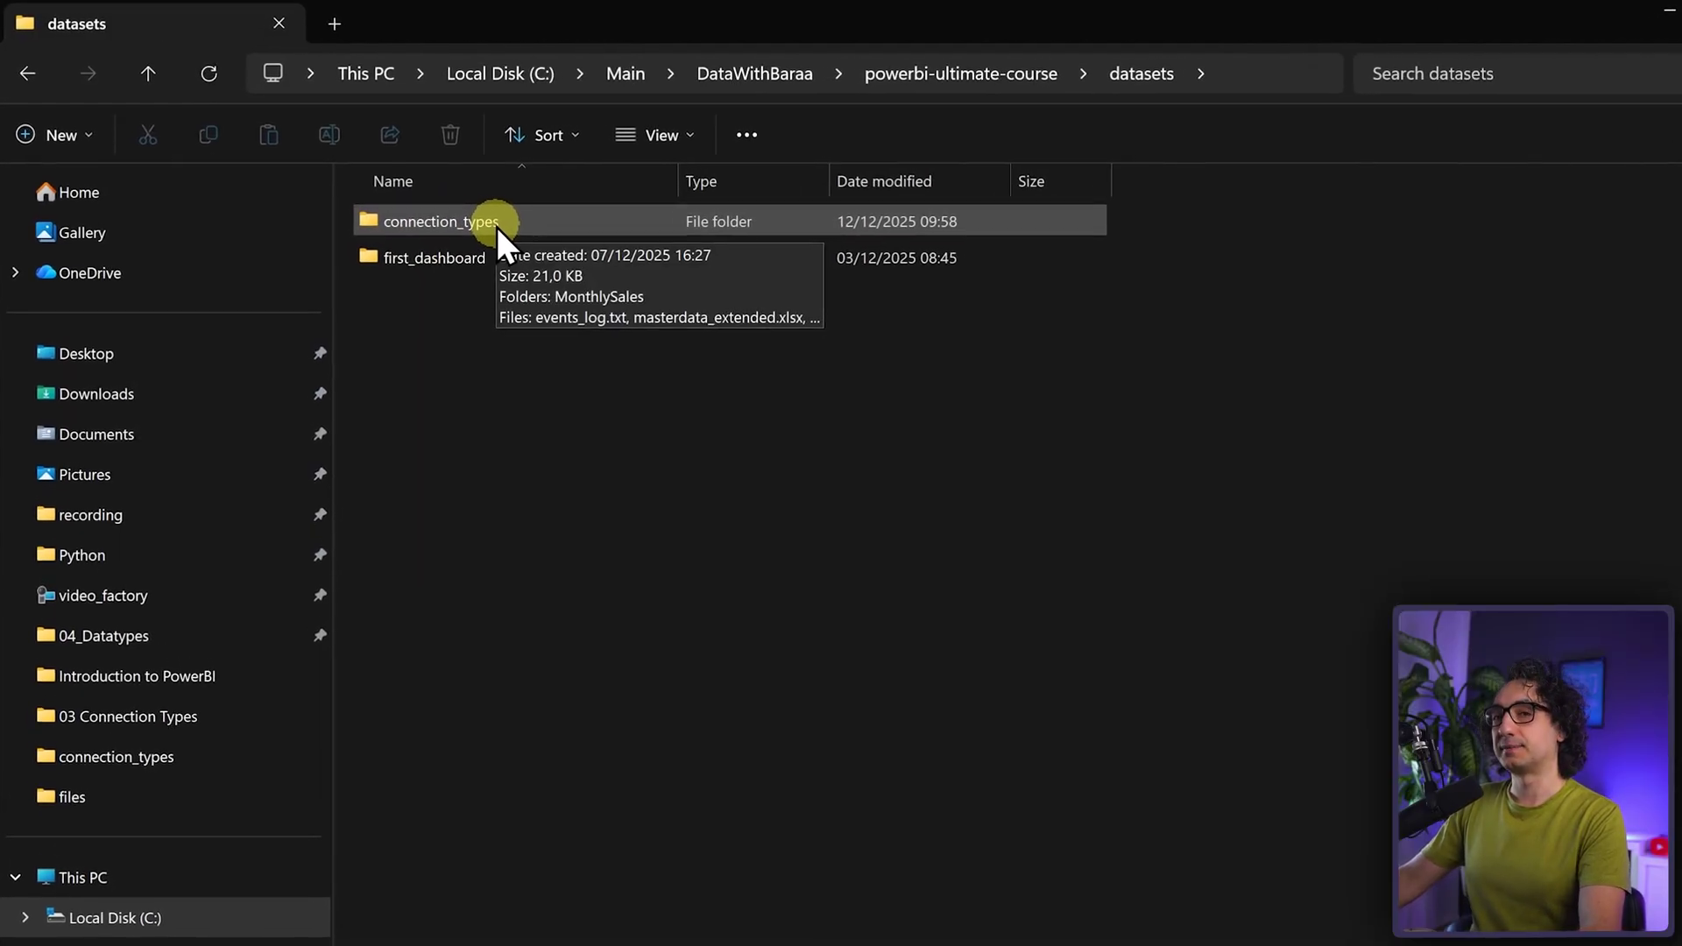
{"action": "double_click", "coordinate": [504, 228]}
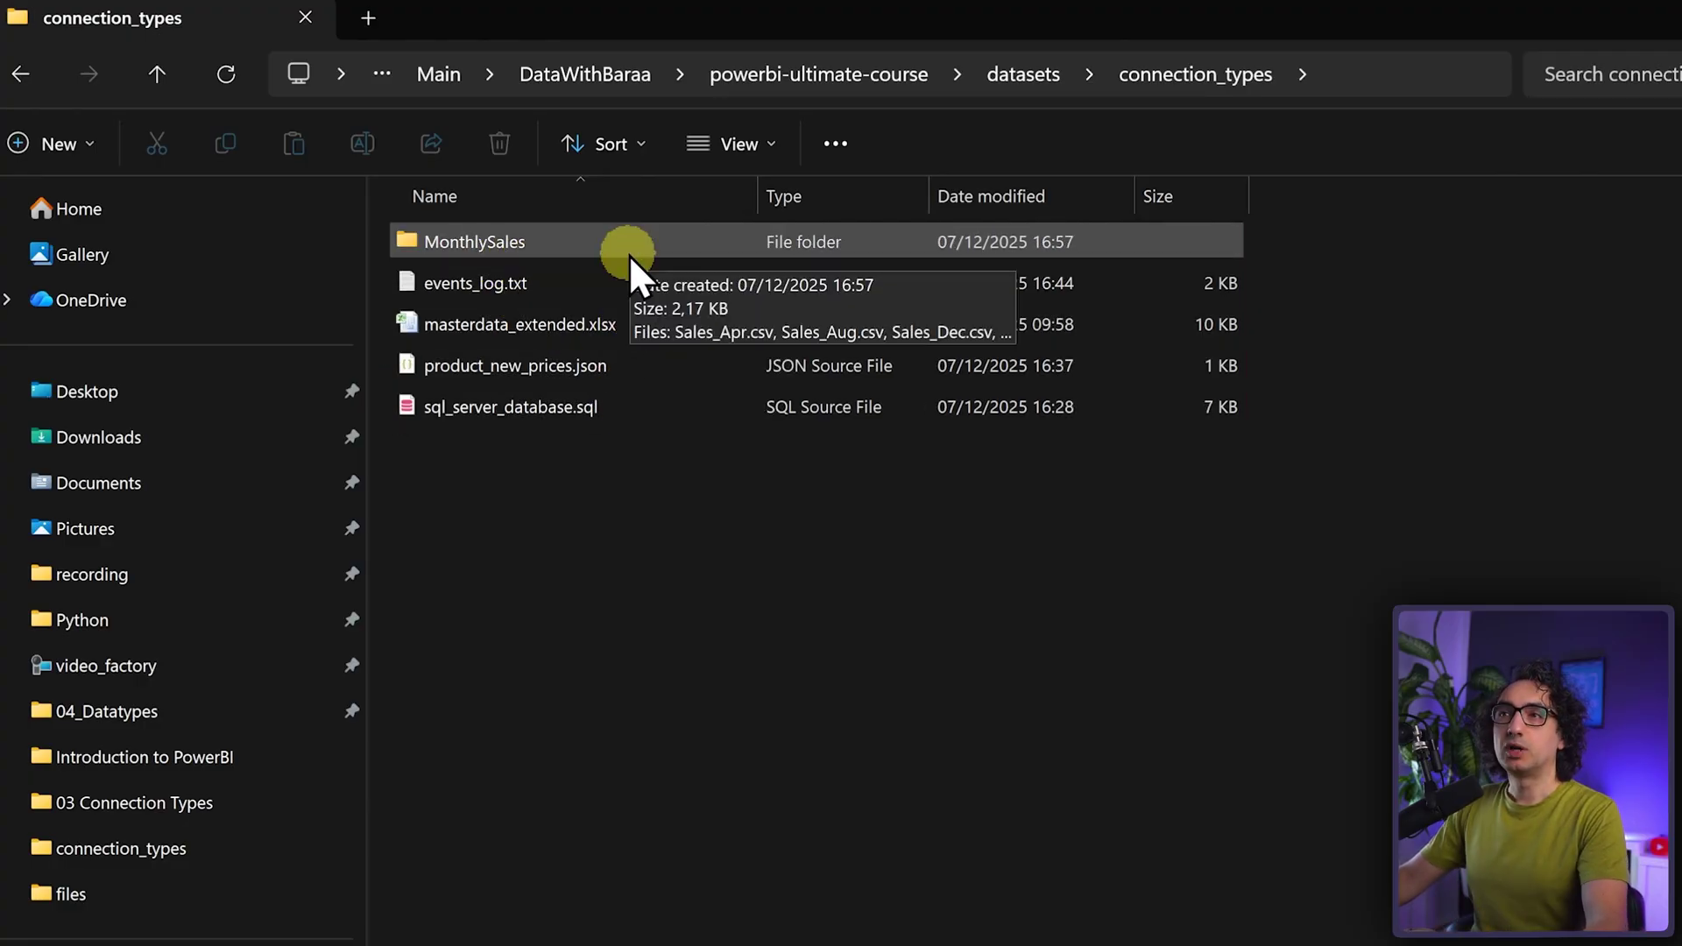
{"action": "left_click", "coordinate": [629, 323]}
{"action": "double_click", "coordinate": [545, 324]}
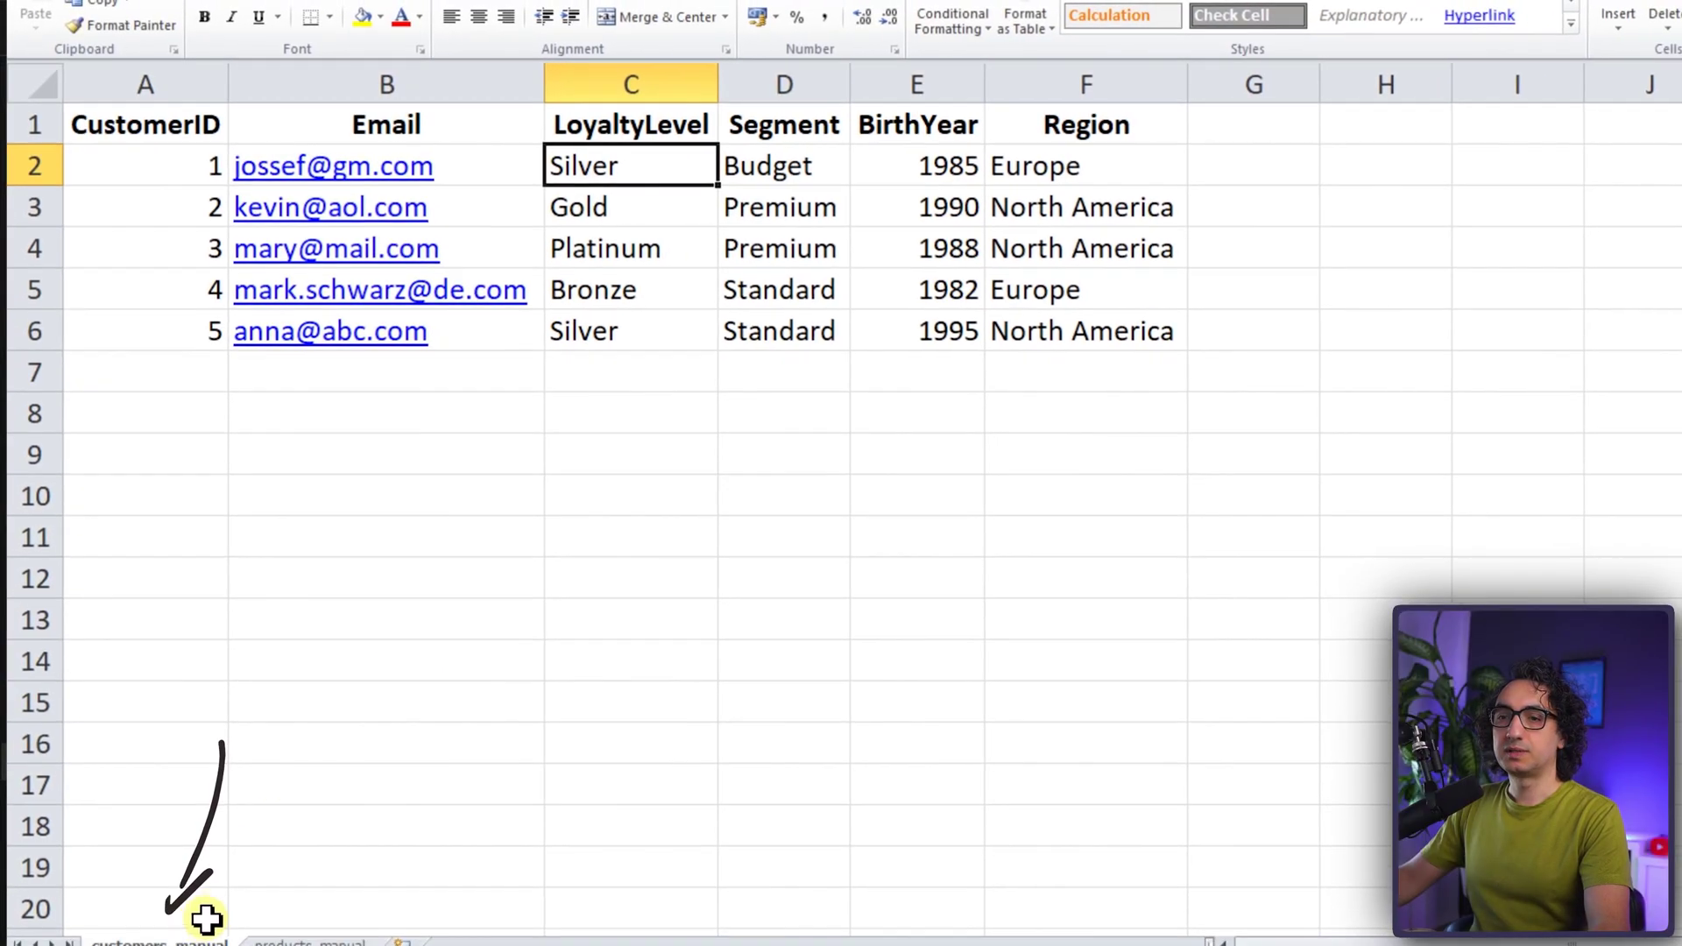
Look over the products_manual sheet, then go back to the customers_manual sheet.
{"action": "left_click", "coordinate": [276, 937]}
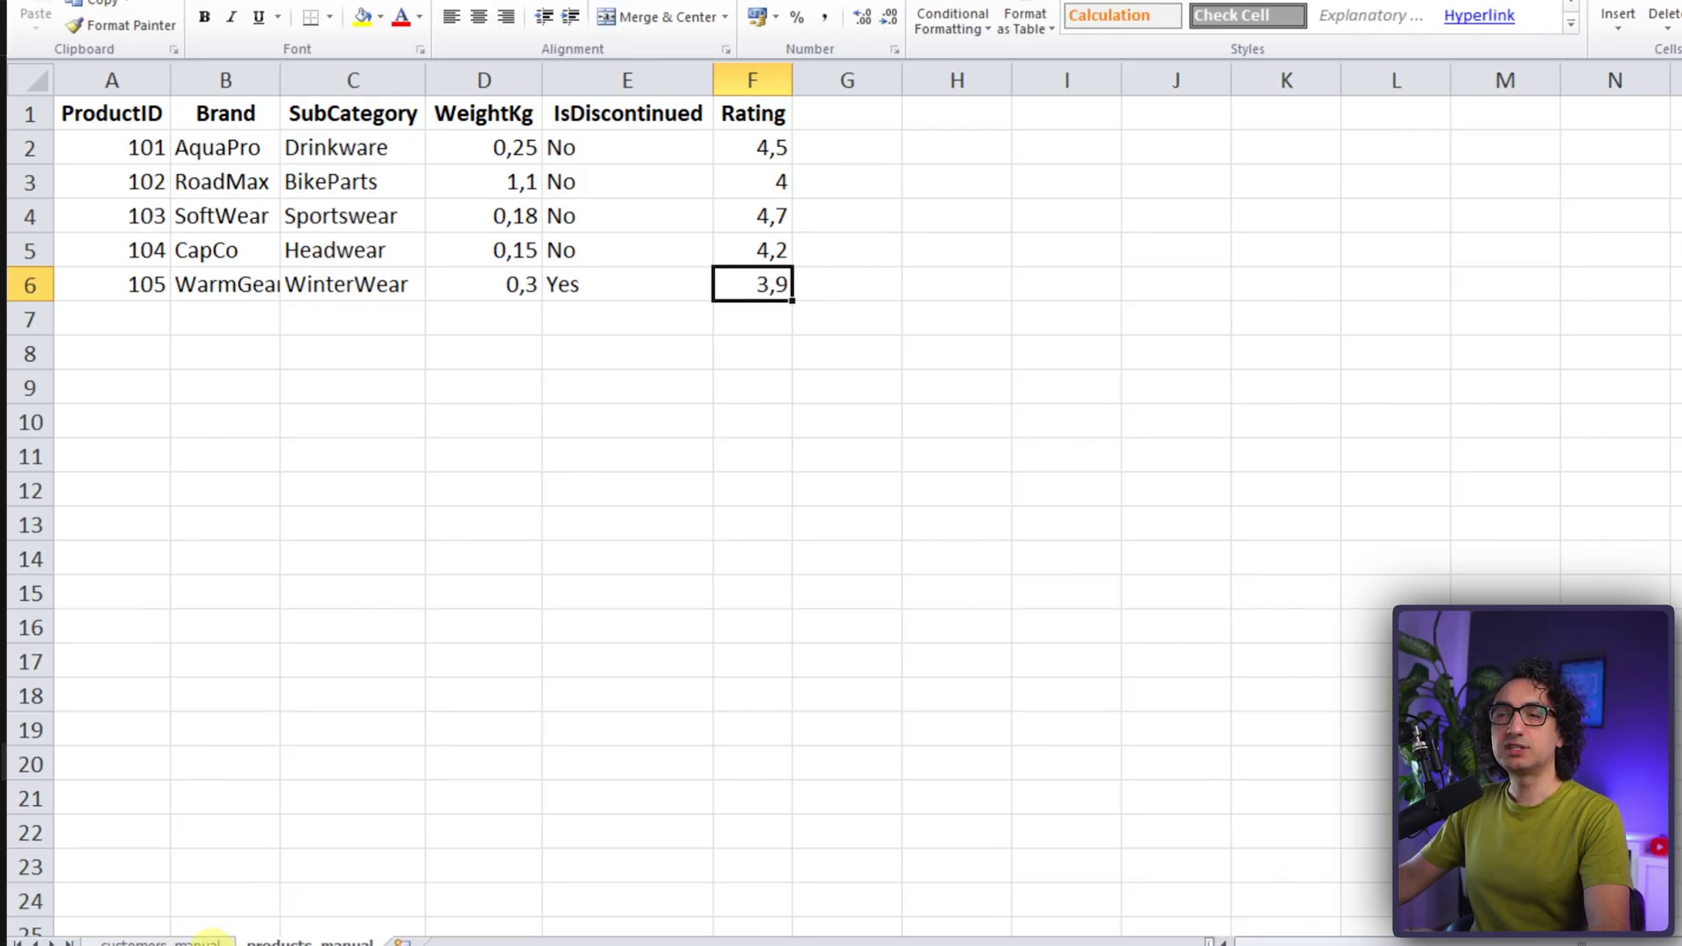
{"action": "left_click", "coordinate": [208, 940]}
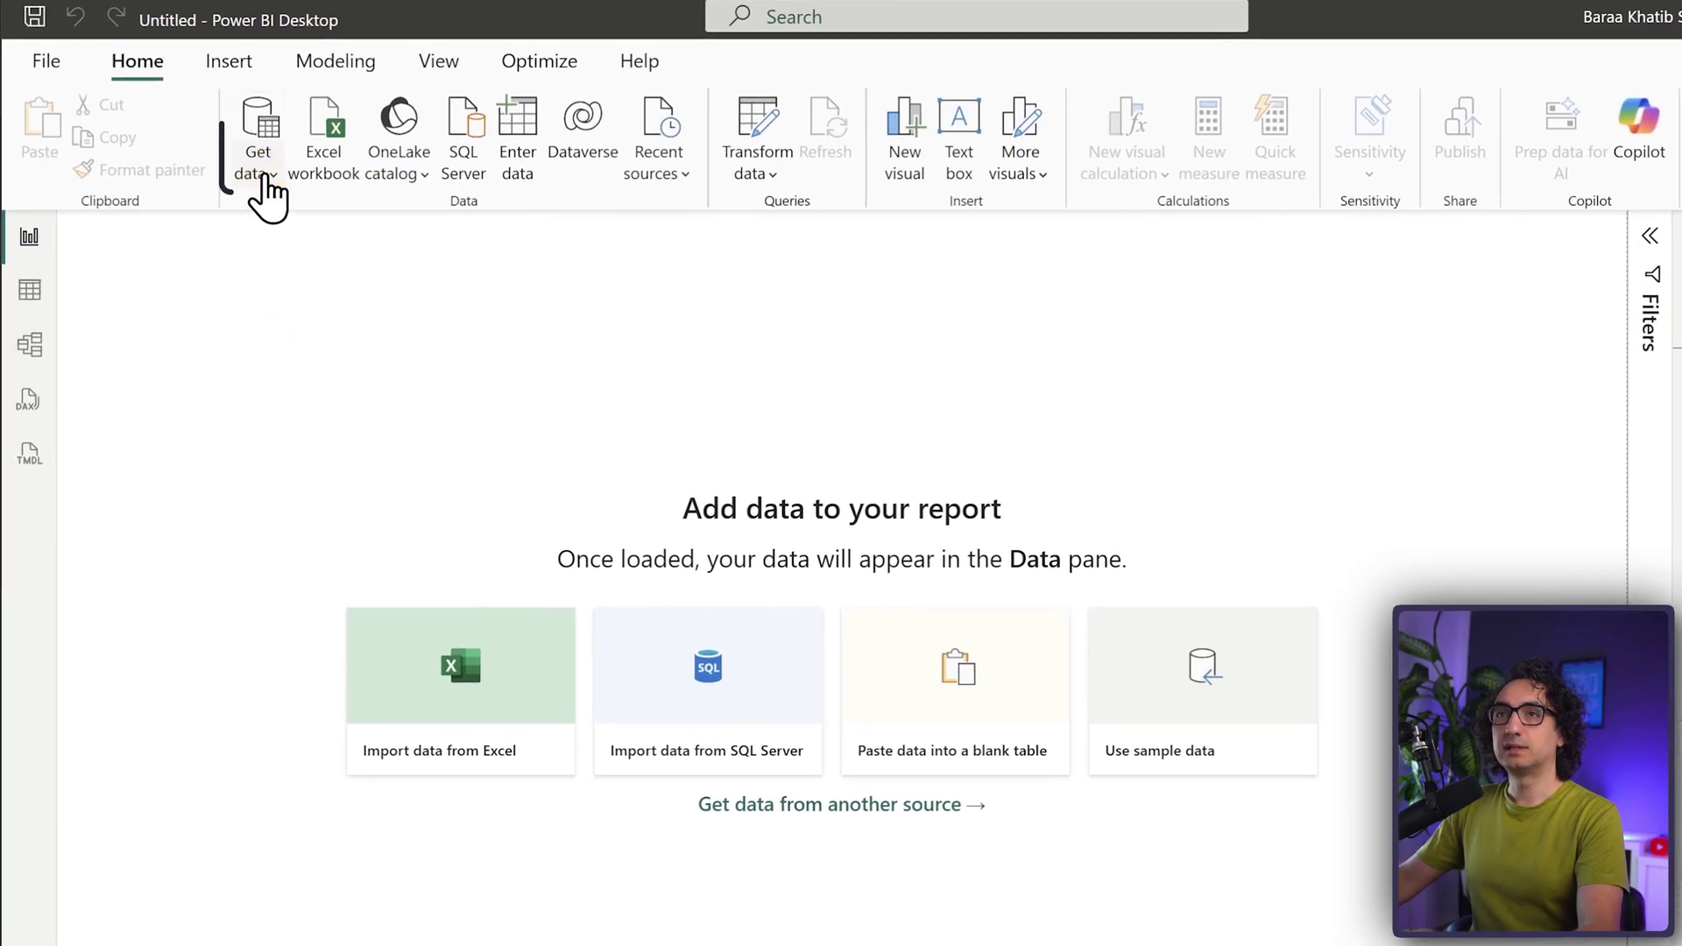
Use Get data > Excel workbook to open masterdata_extended.xlsx for import.
{"action": "left_click", "coordinate": [263, 175]}
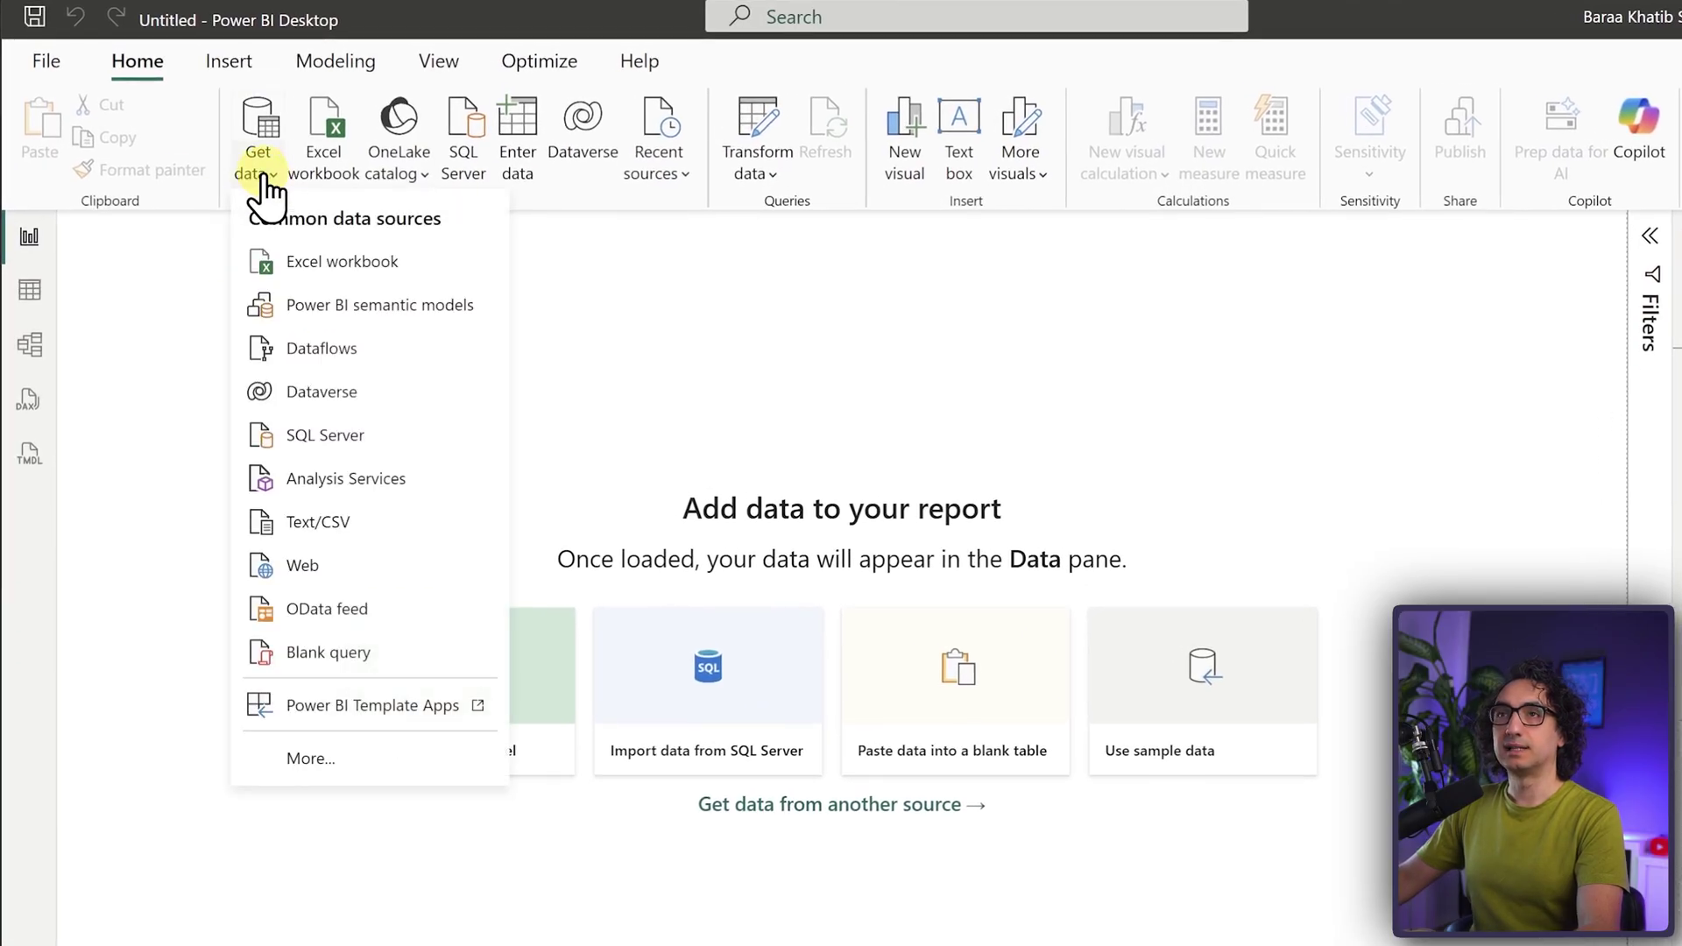
{"action": "left_click", "coordinate": [316, 265]}
{"action": "left_click", "coordinate": [355, 238]}
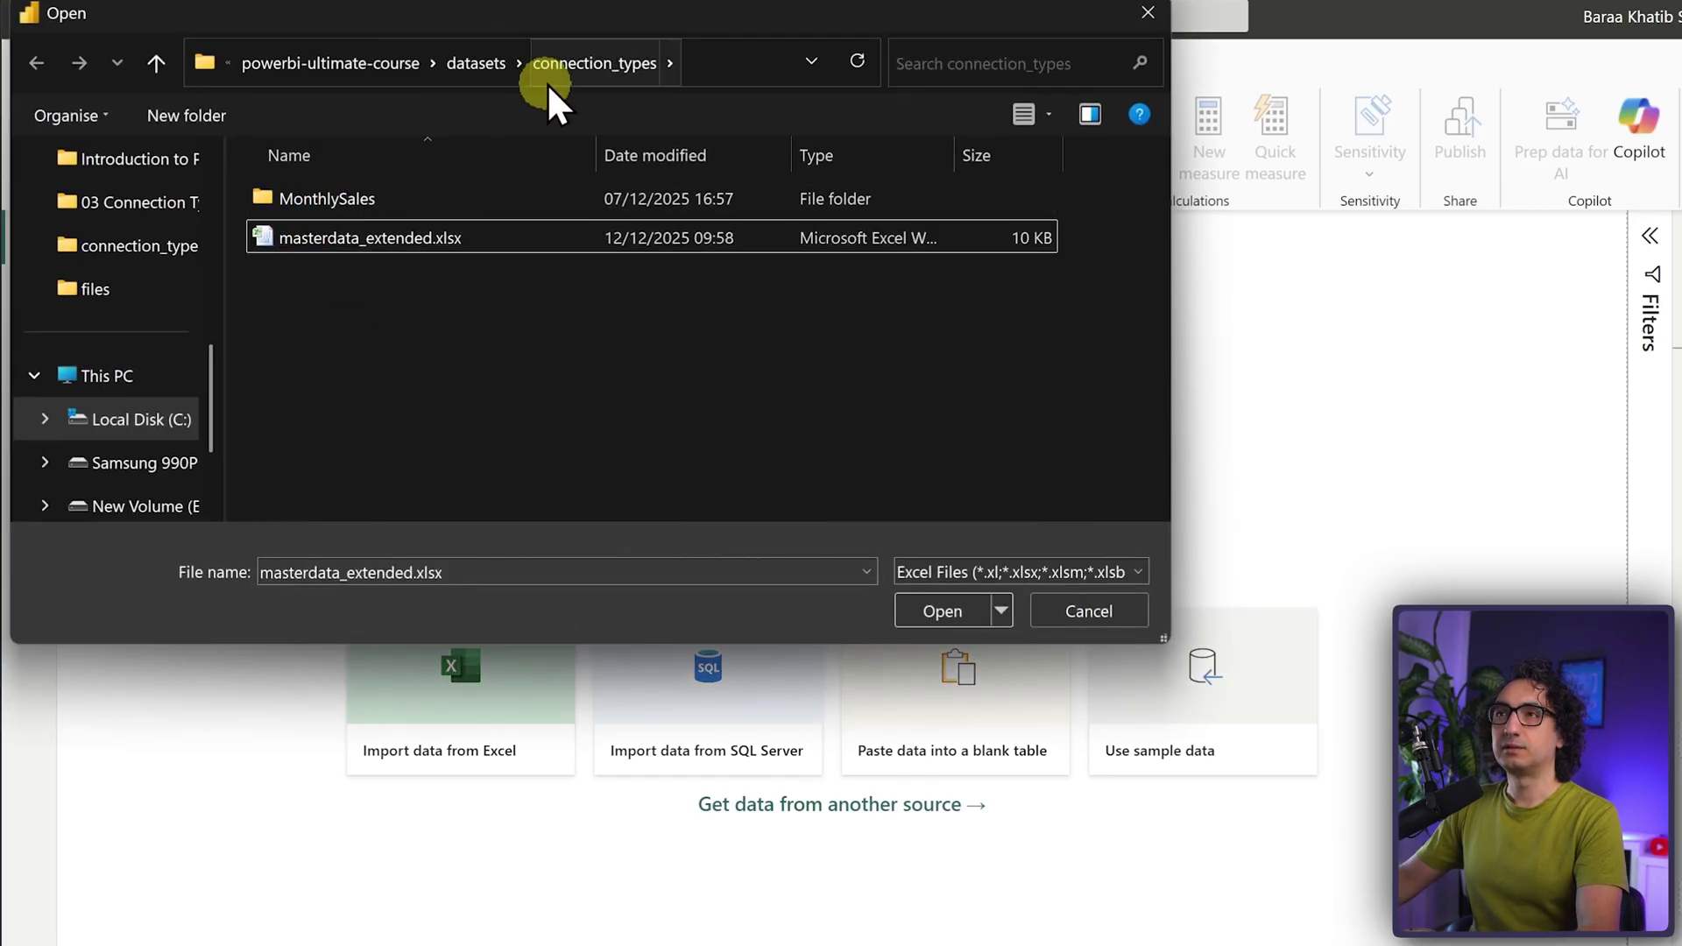
{"action": "left_click", "coordinate": [386, 233]}
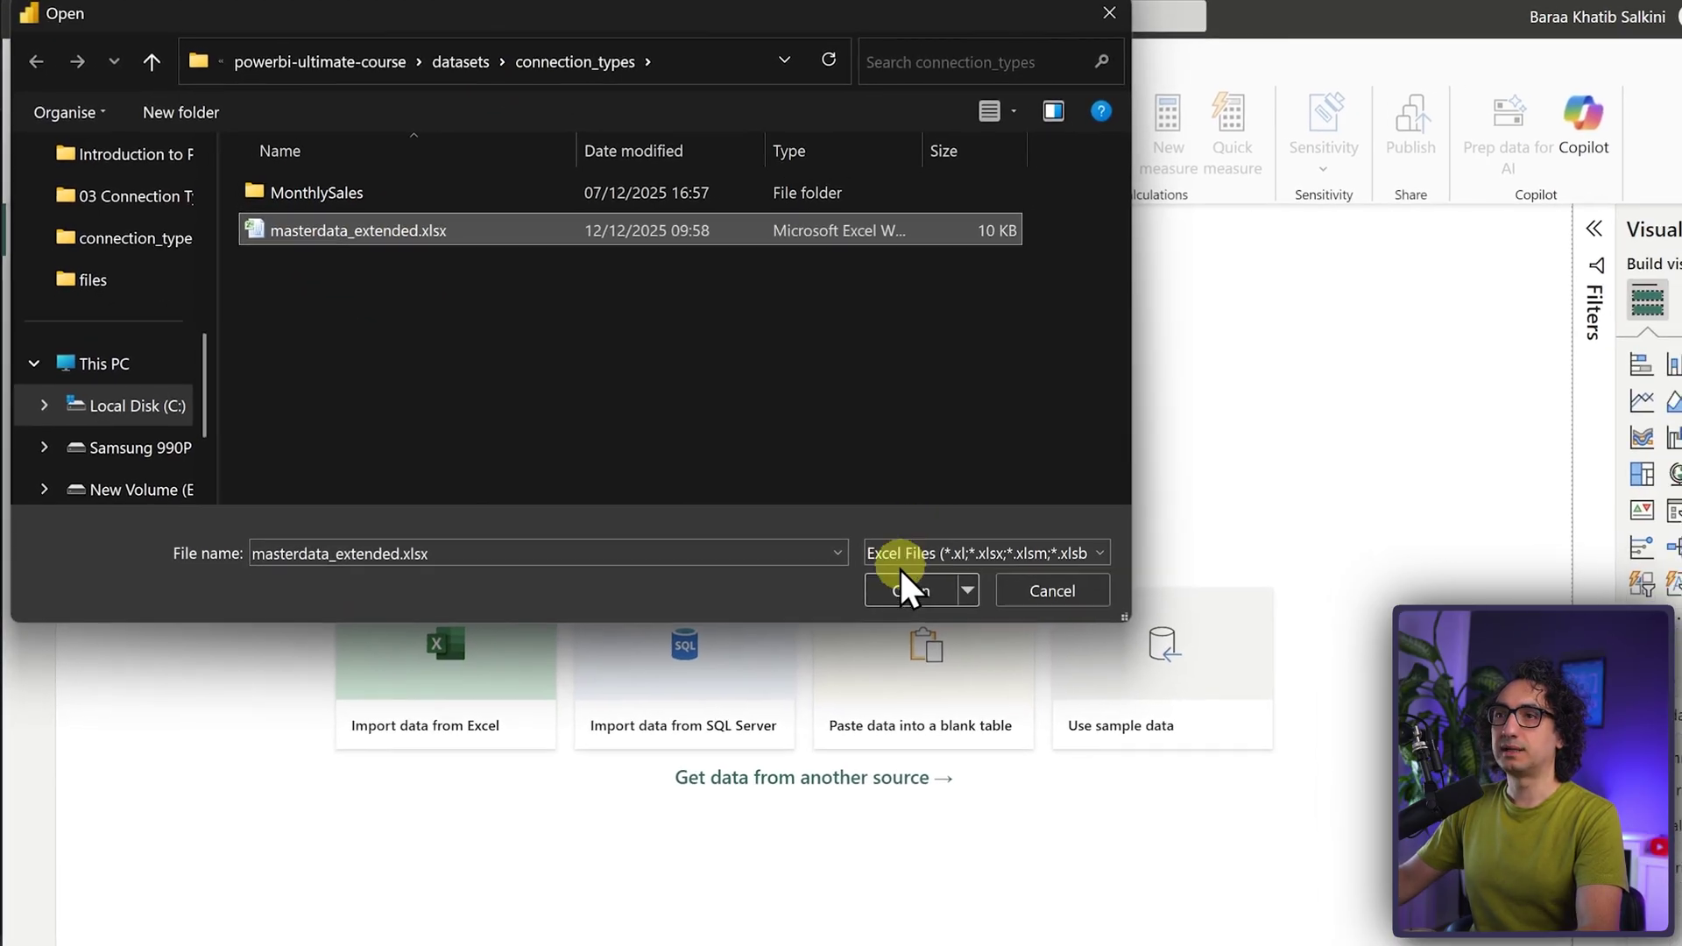
{"action": "left_click", "coordinate": [907, 589]}
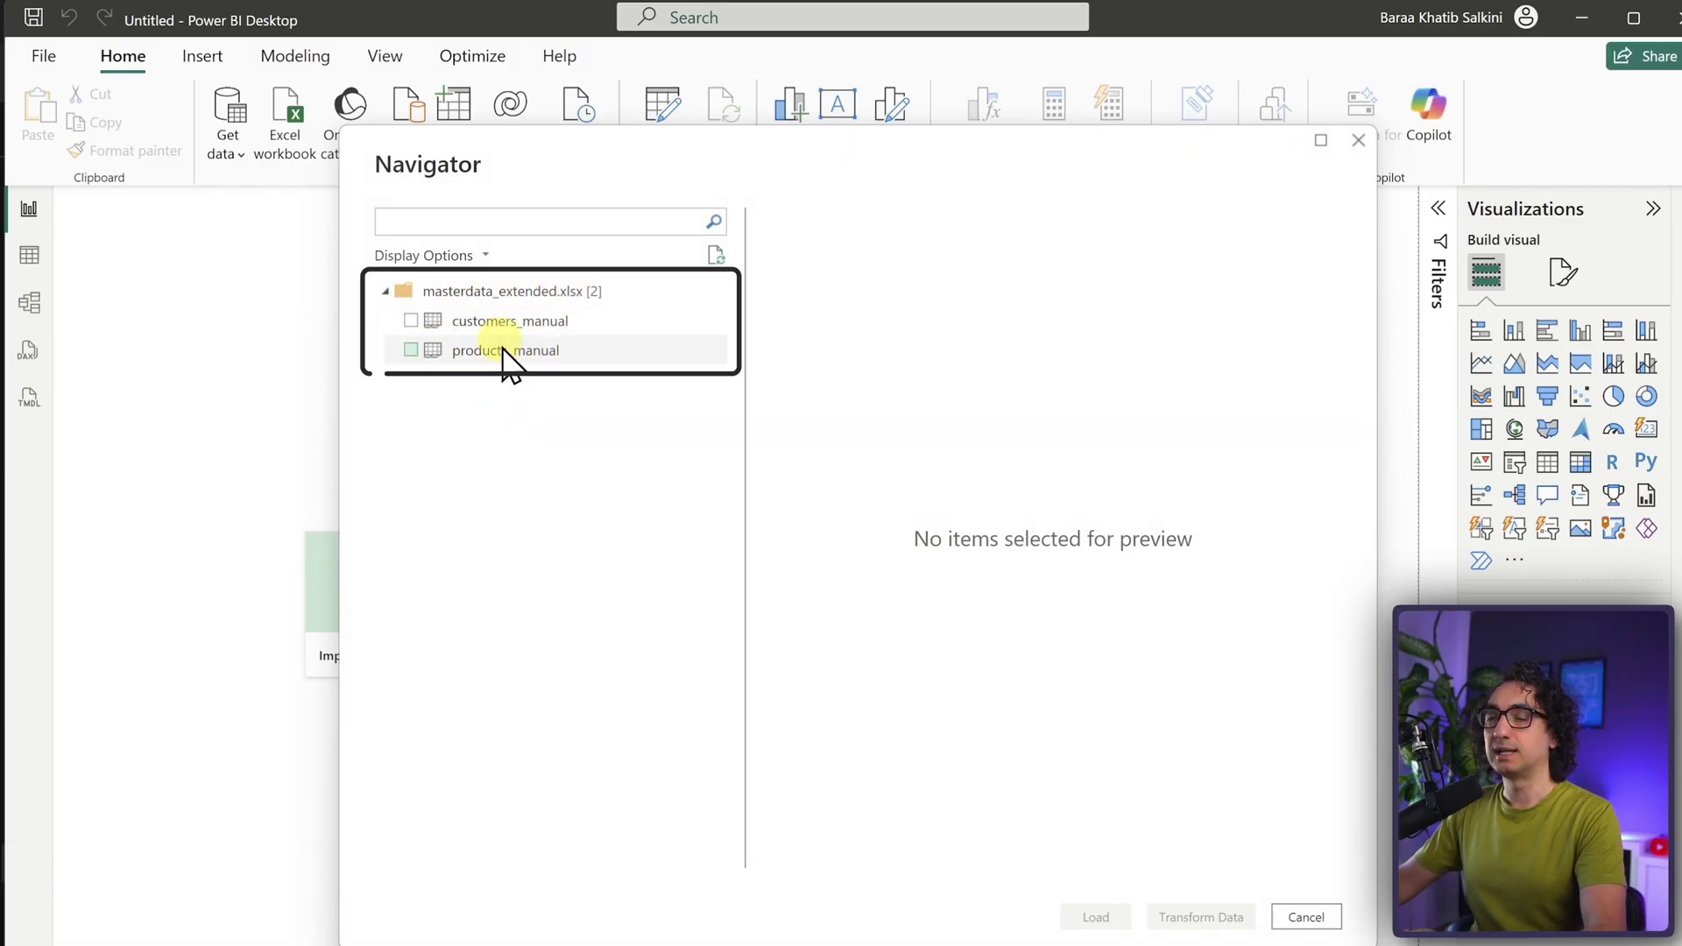
Preview and tick customers_manual and products_manual in the Navigator, then load both.
{"action": "left_click", "coordinate": [514, 325]}
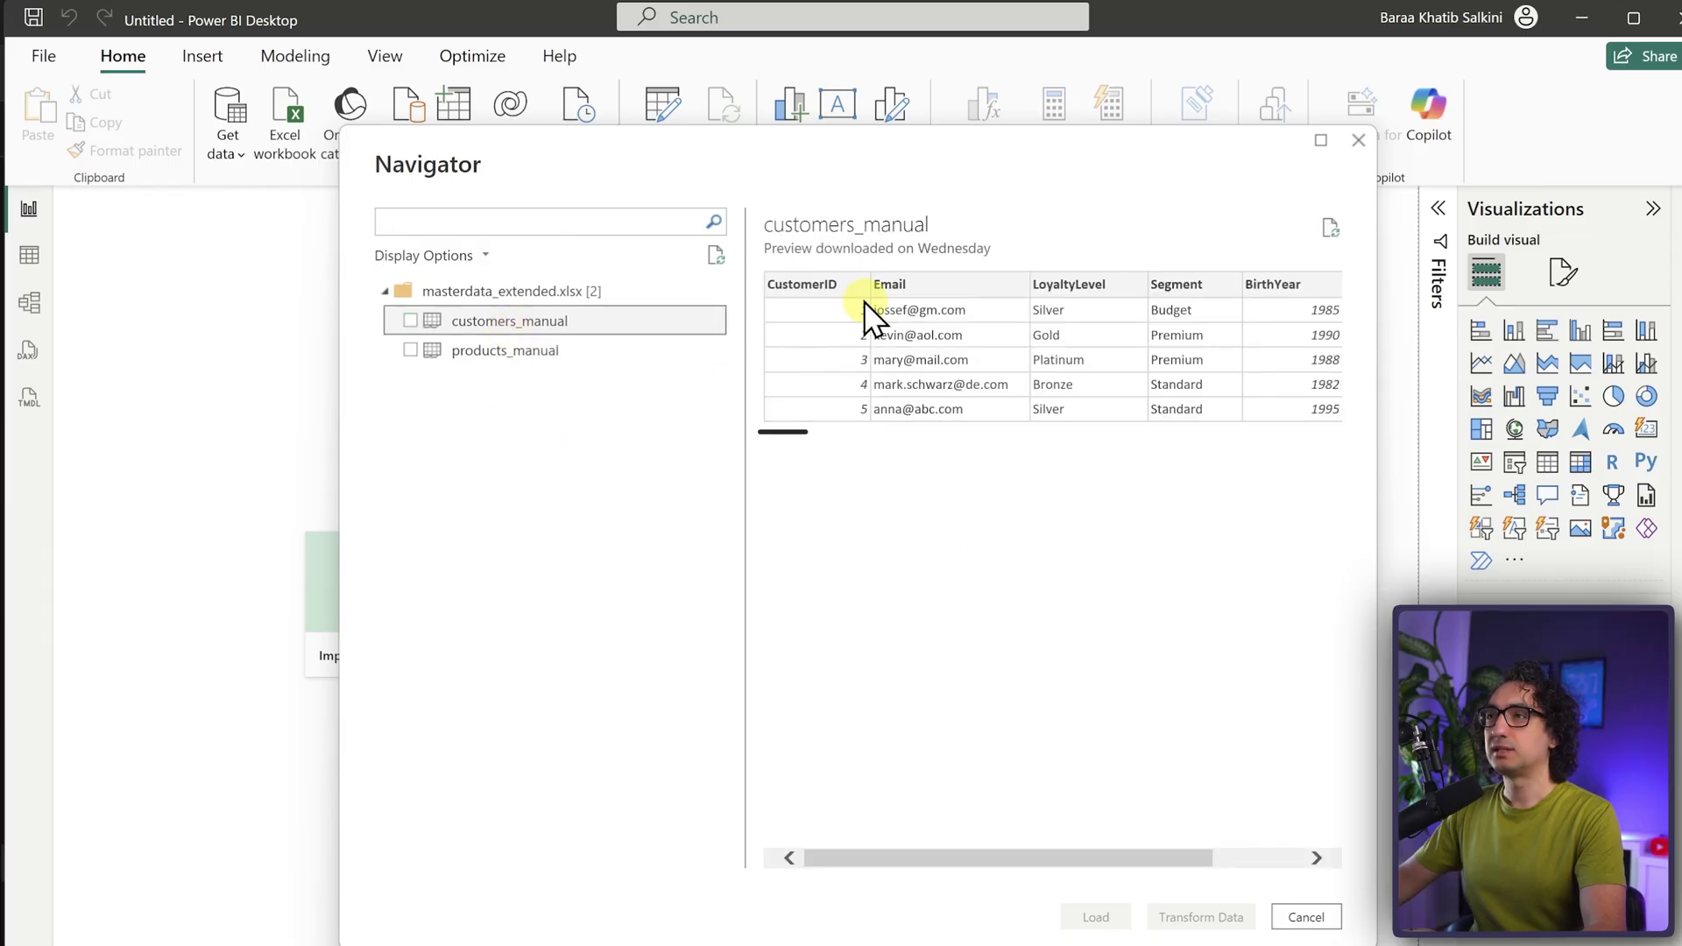
{"action": "left_click", "coordinate": [565, 355]}
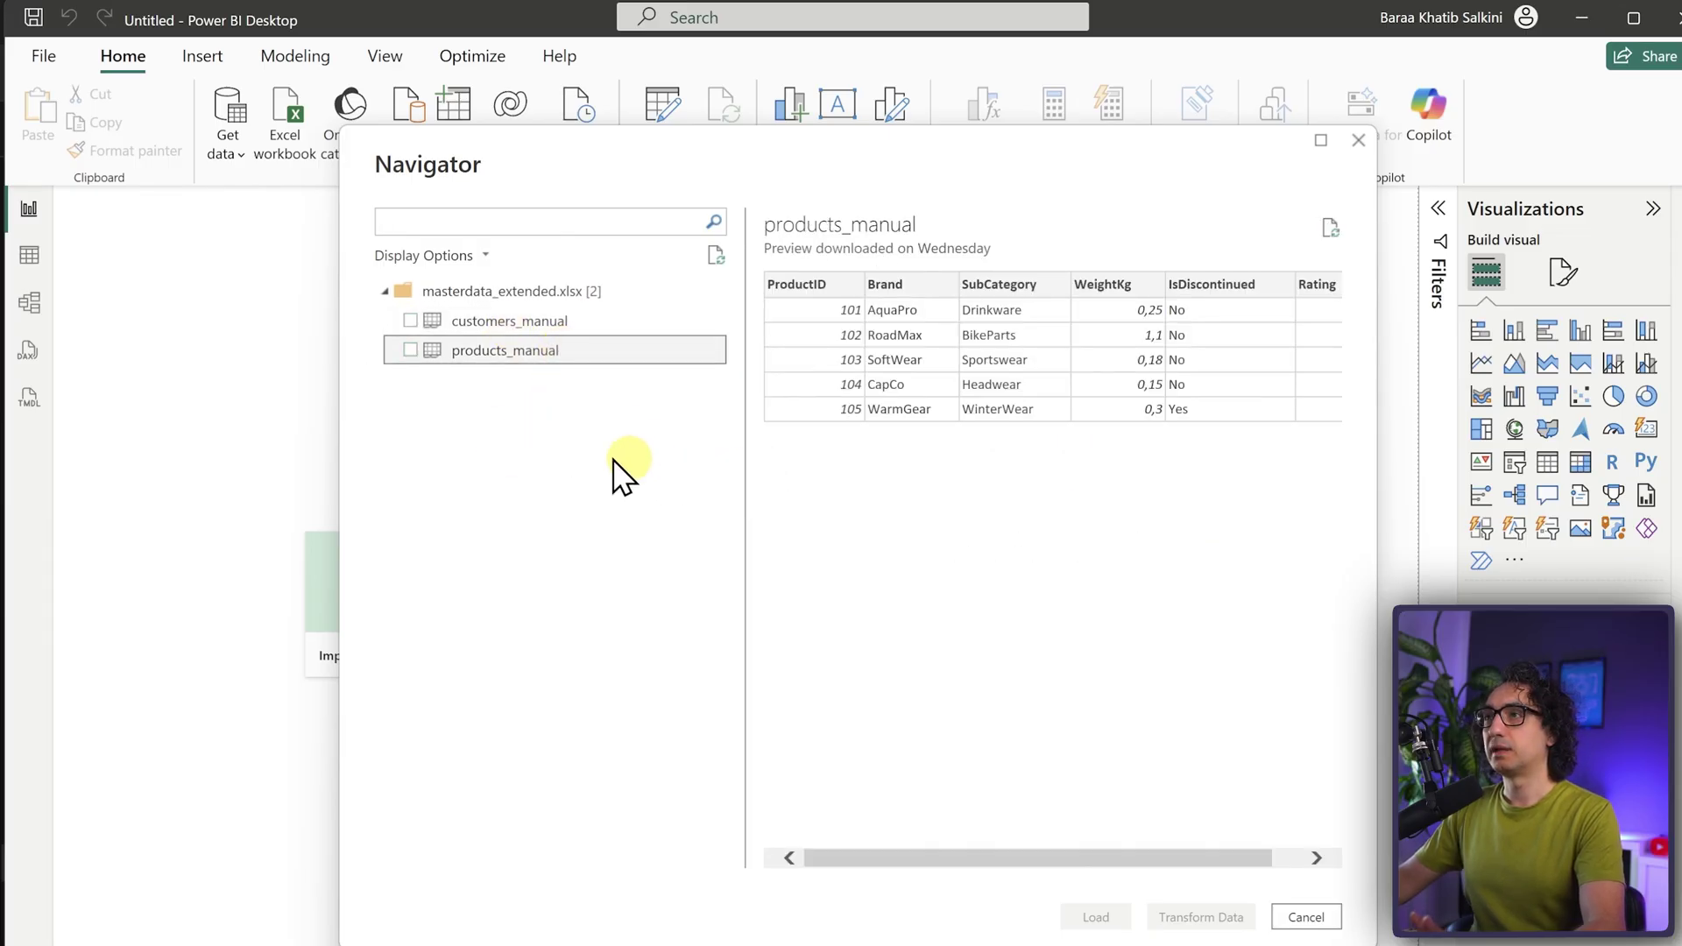
{"action": "left_click", "coordinate": [411, 320]}
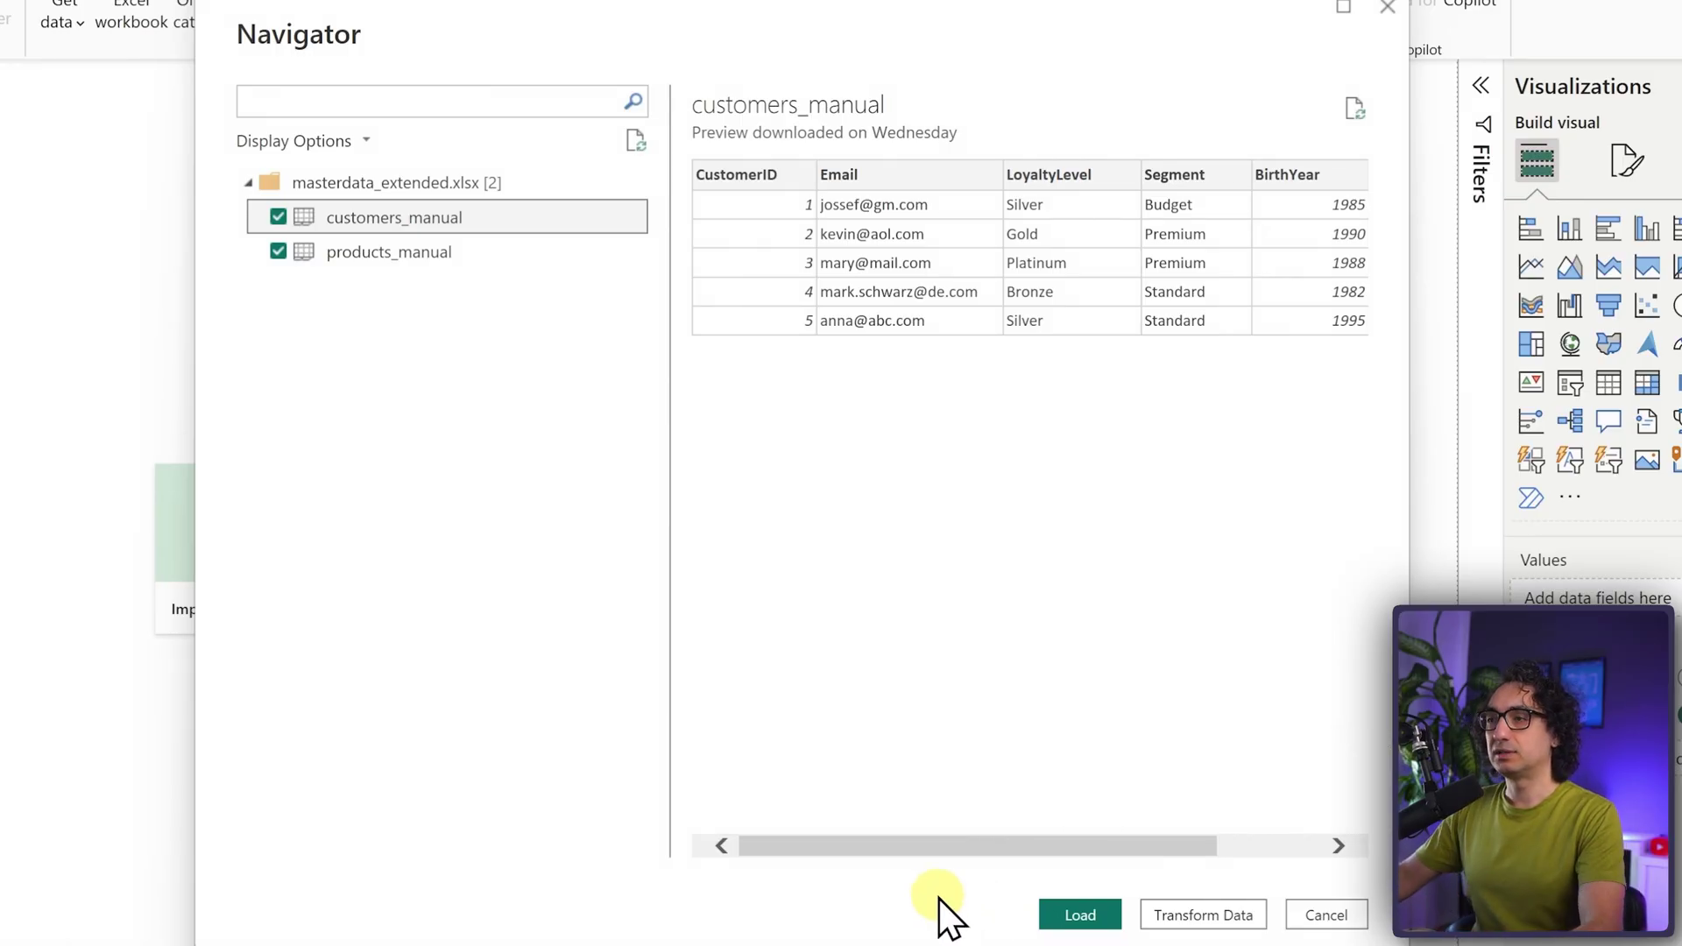
{"action": "left_click", "coordinate": [1073, 914]}
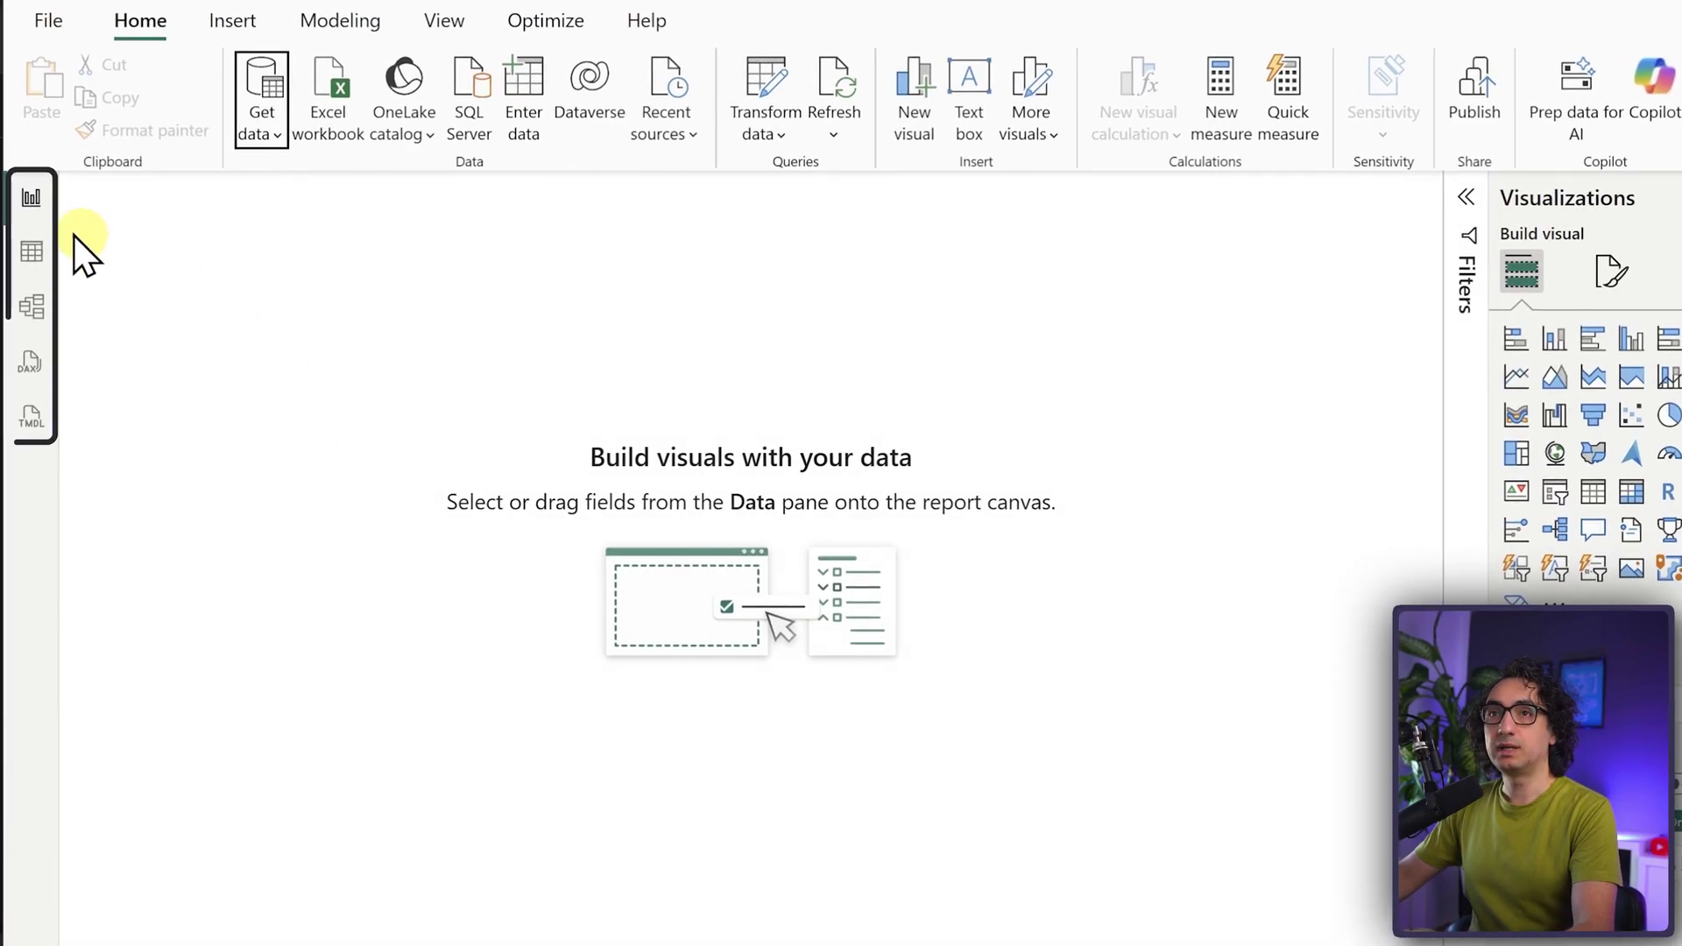
In Model view, place products_manual below customers_manual and check customers_manual's storage mode.
{"action": "left_click", "coordinate": [32, 306]}
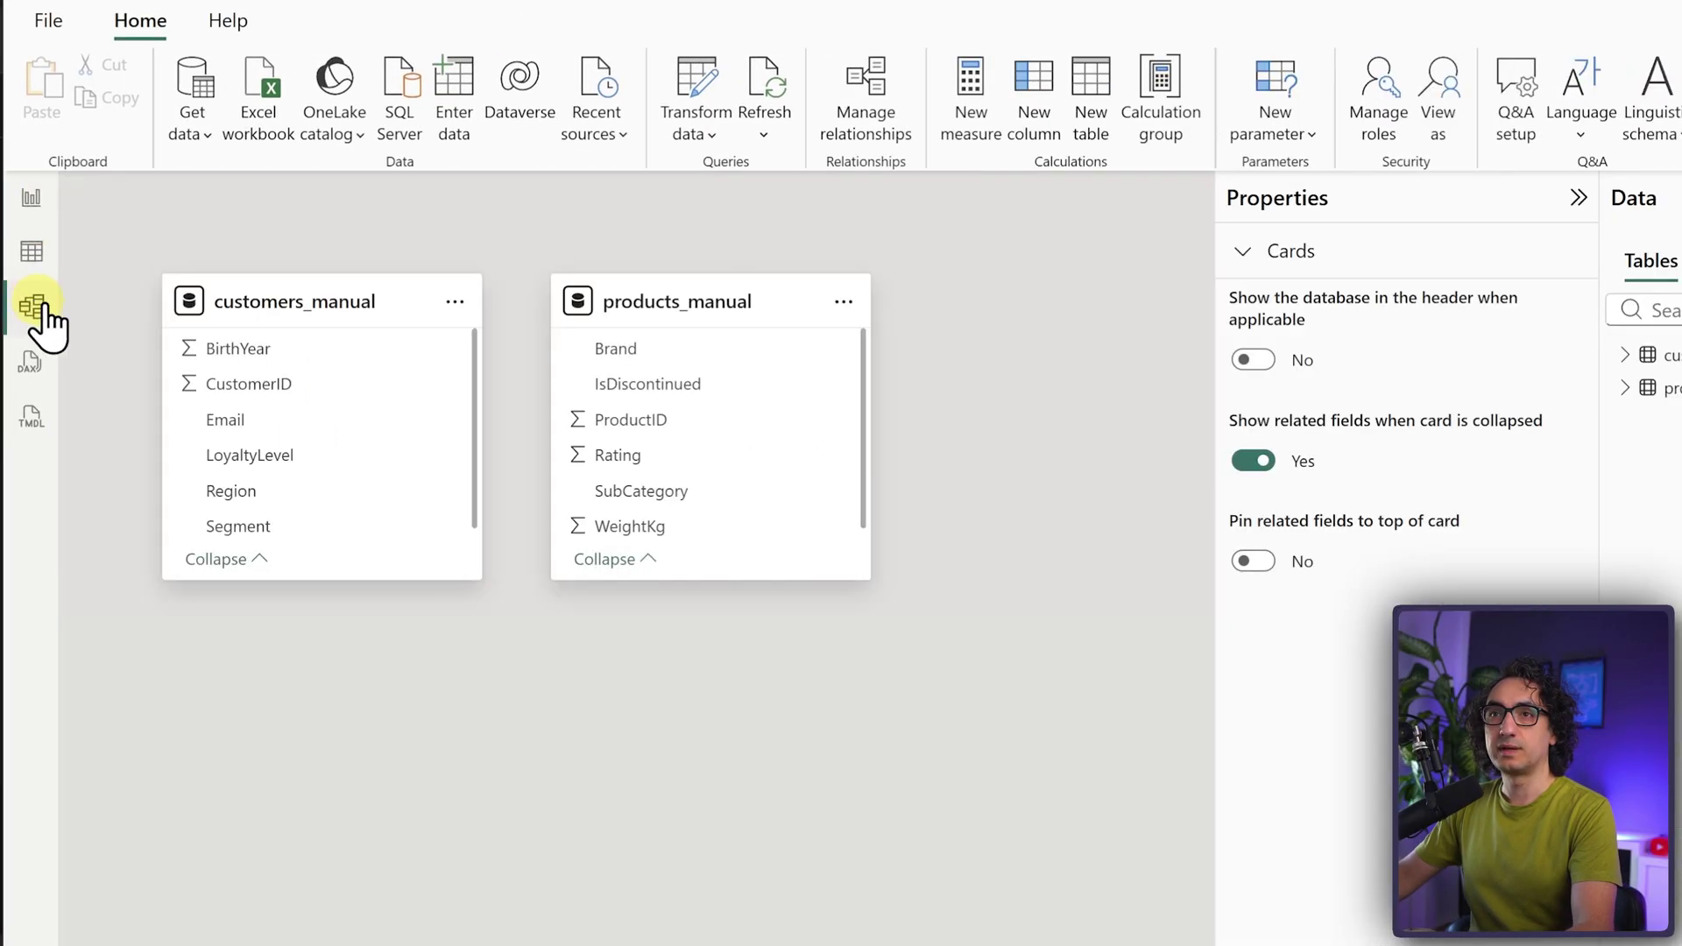
{"action": "left_click_drag", "start_coordinate": [622, 299], "coordinate": [255, 661]}
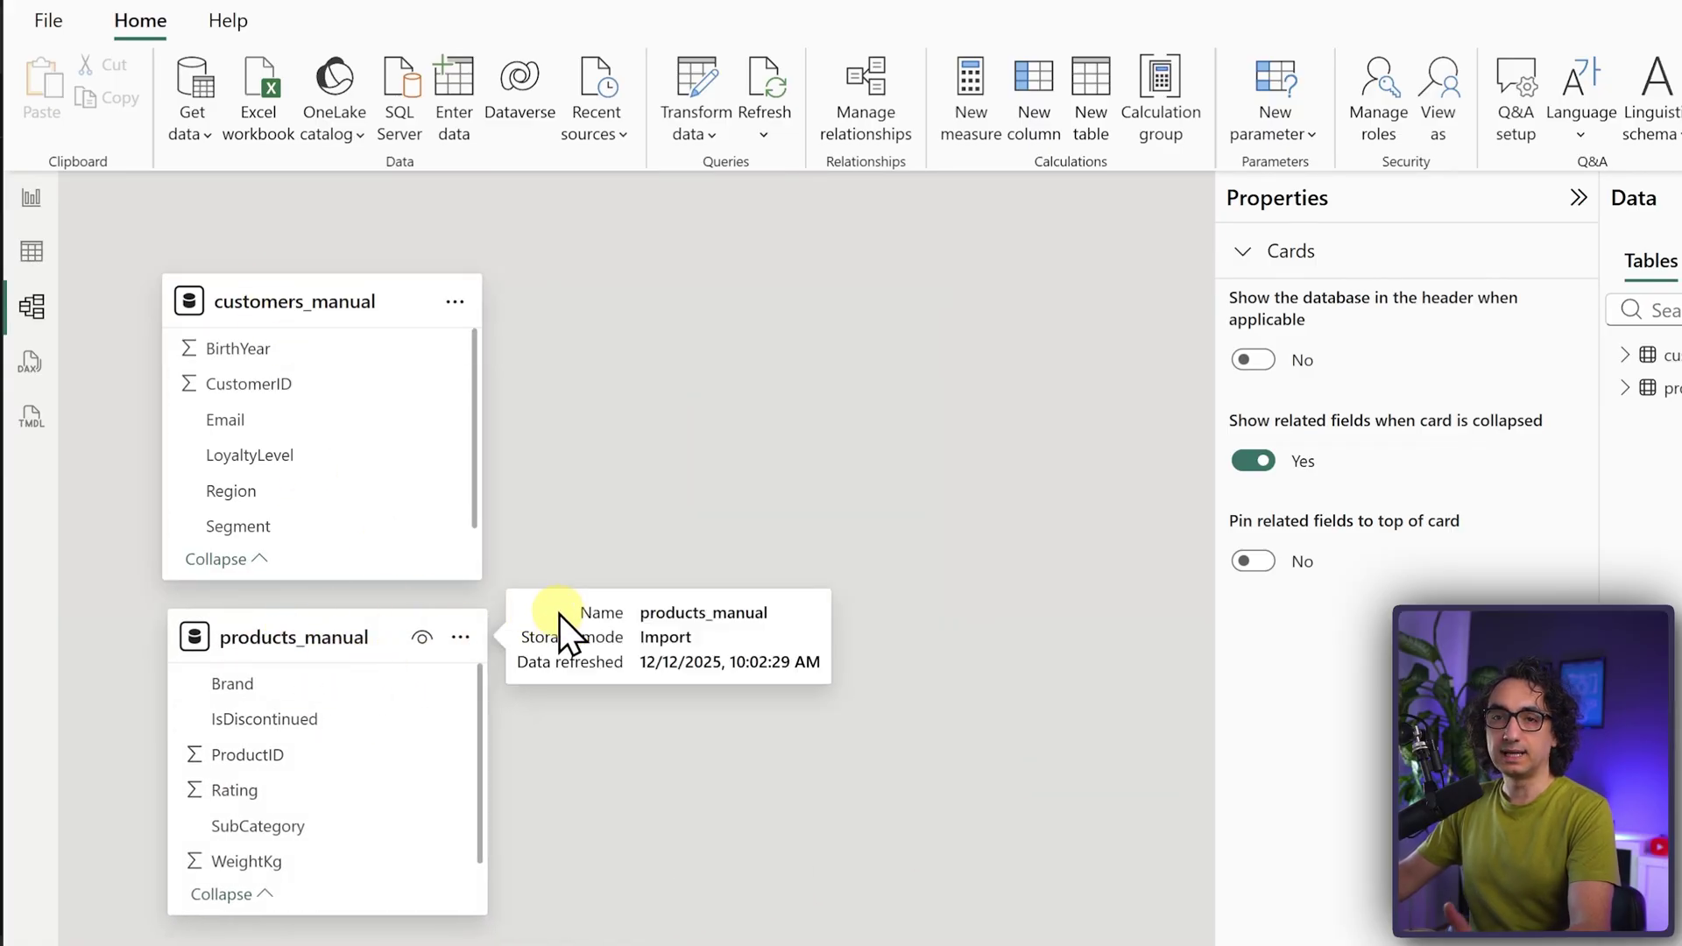
{"action": "mouse_move", "coordinate": [195, 308]}
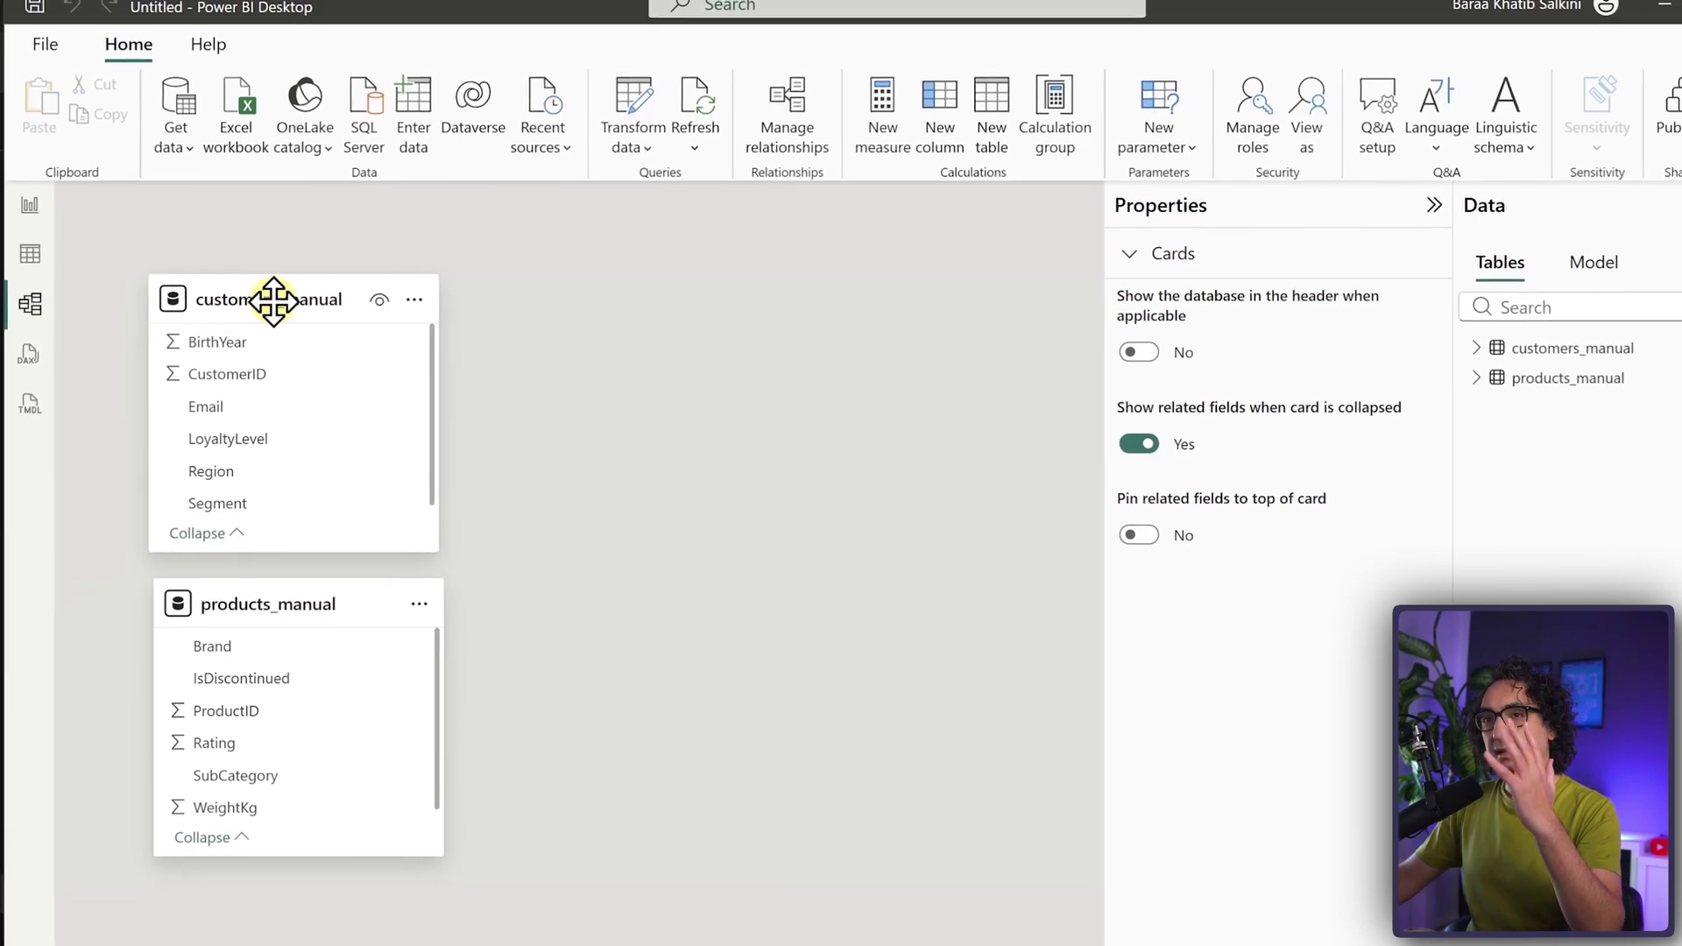
{"action": "mouse_move", "coordinate": [274, 301]}
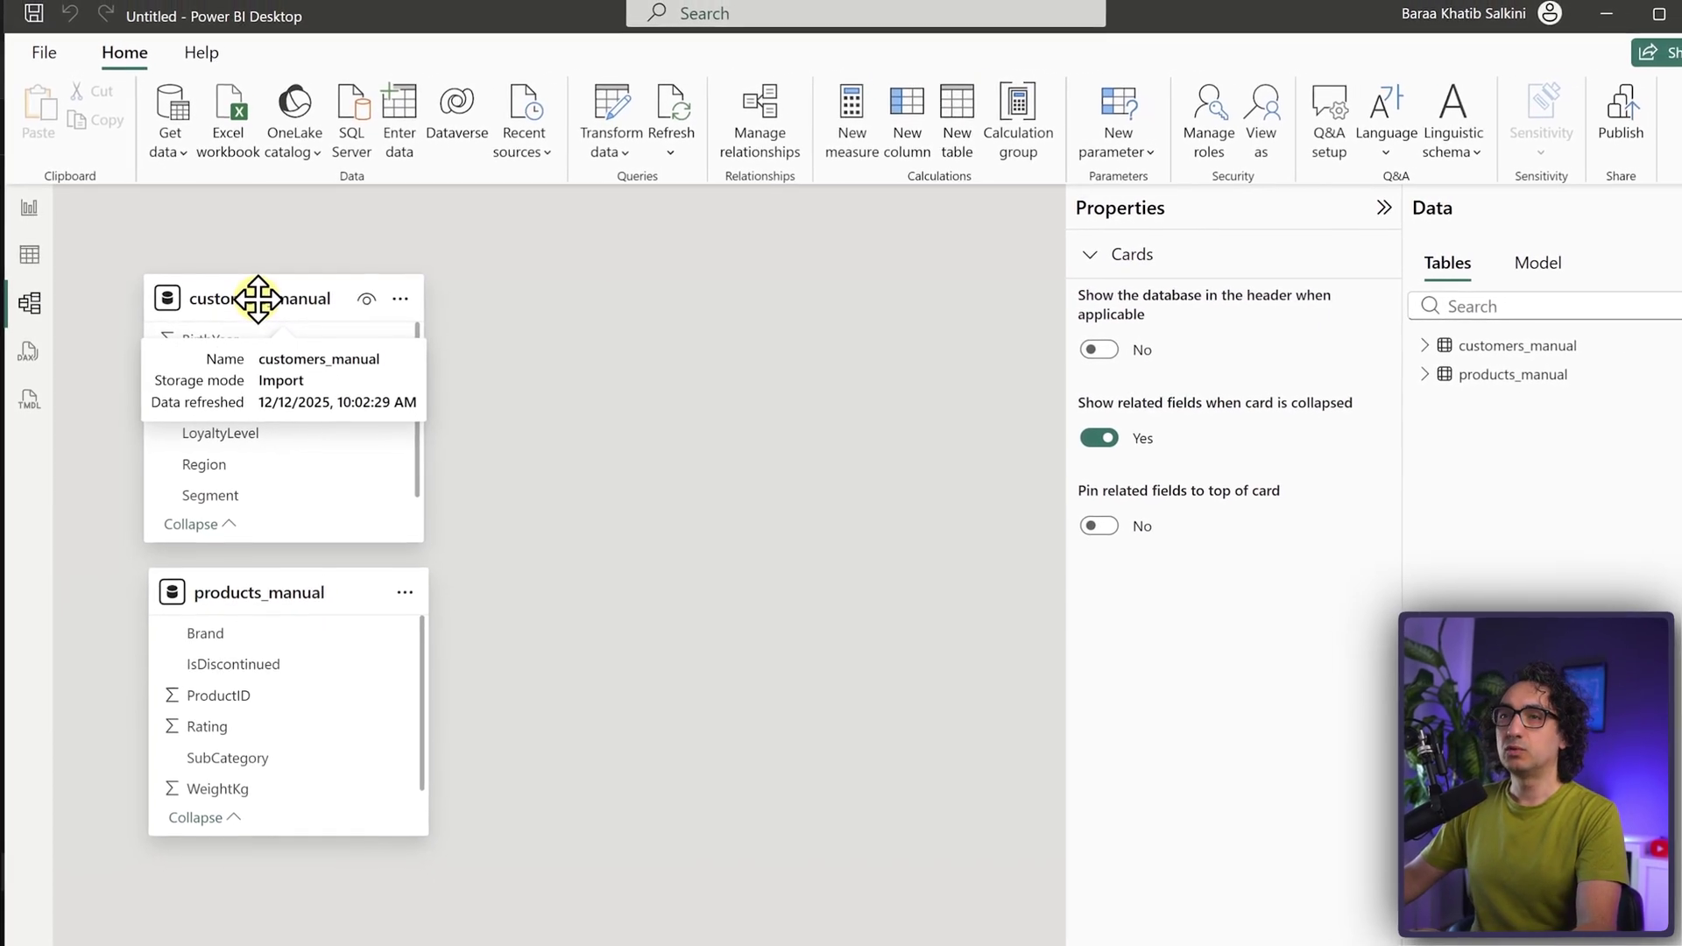
{"action": "left_click", "coordinate": [257, 299]}
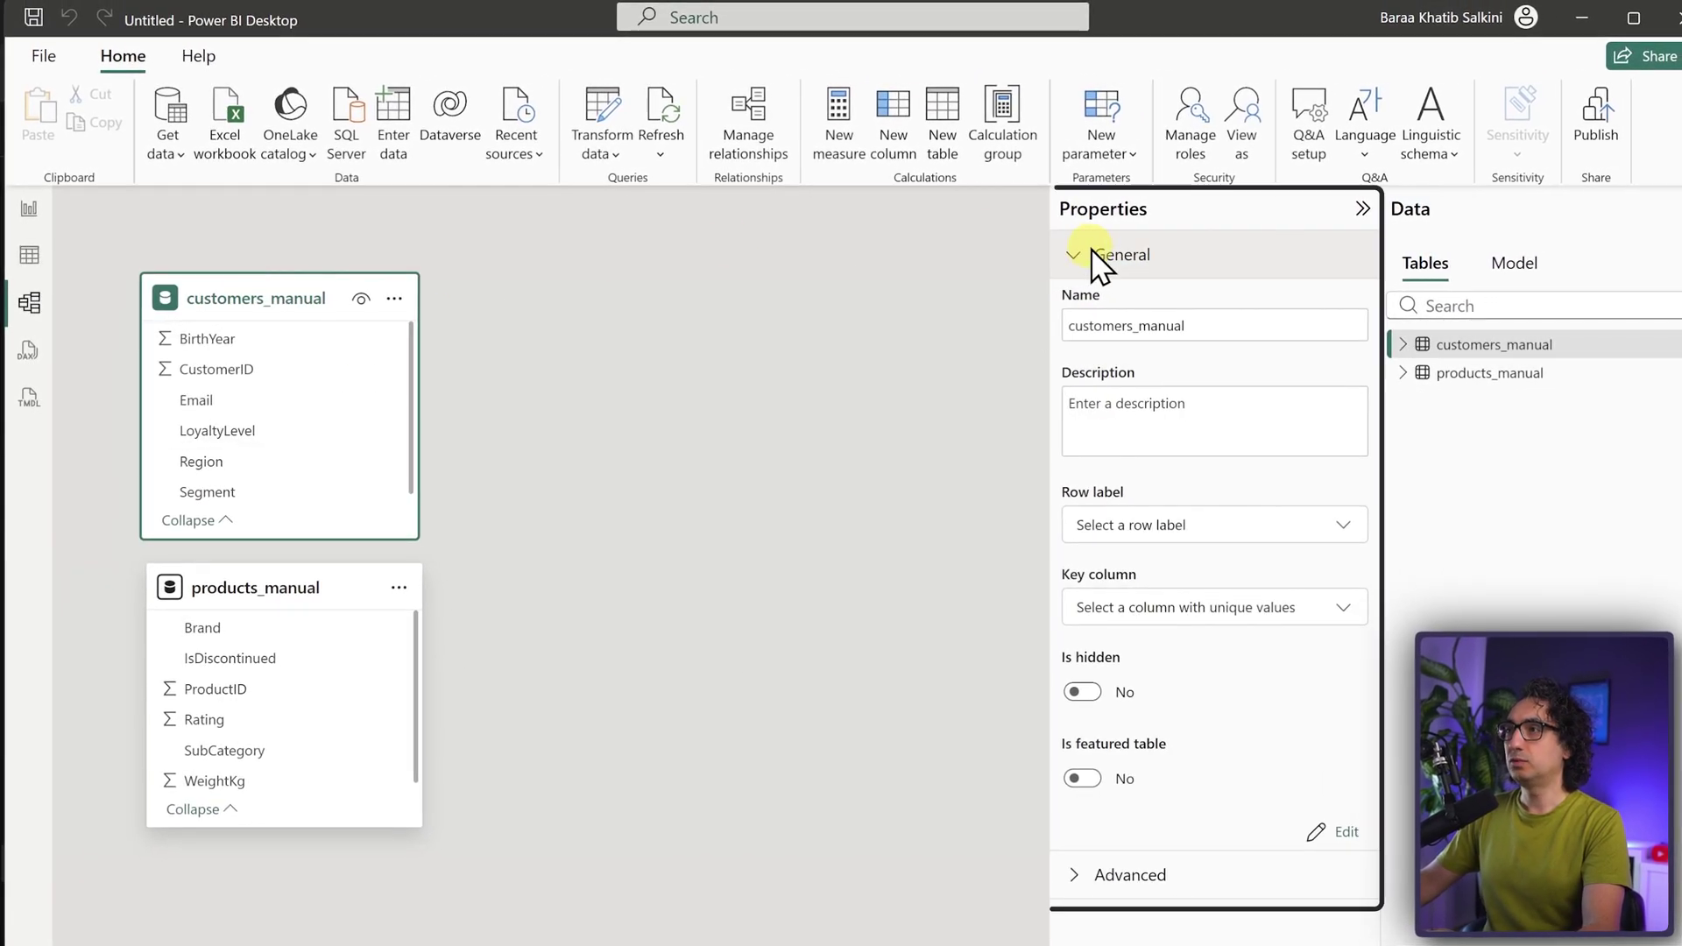
{"action": "left_click", "coordinate": [1080, 875]}
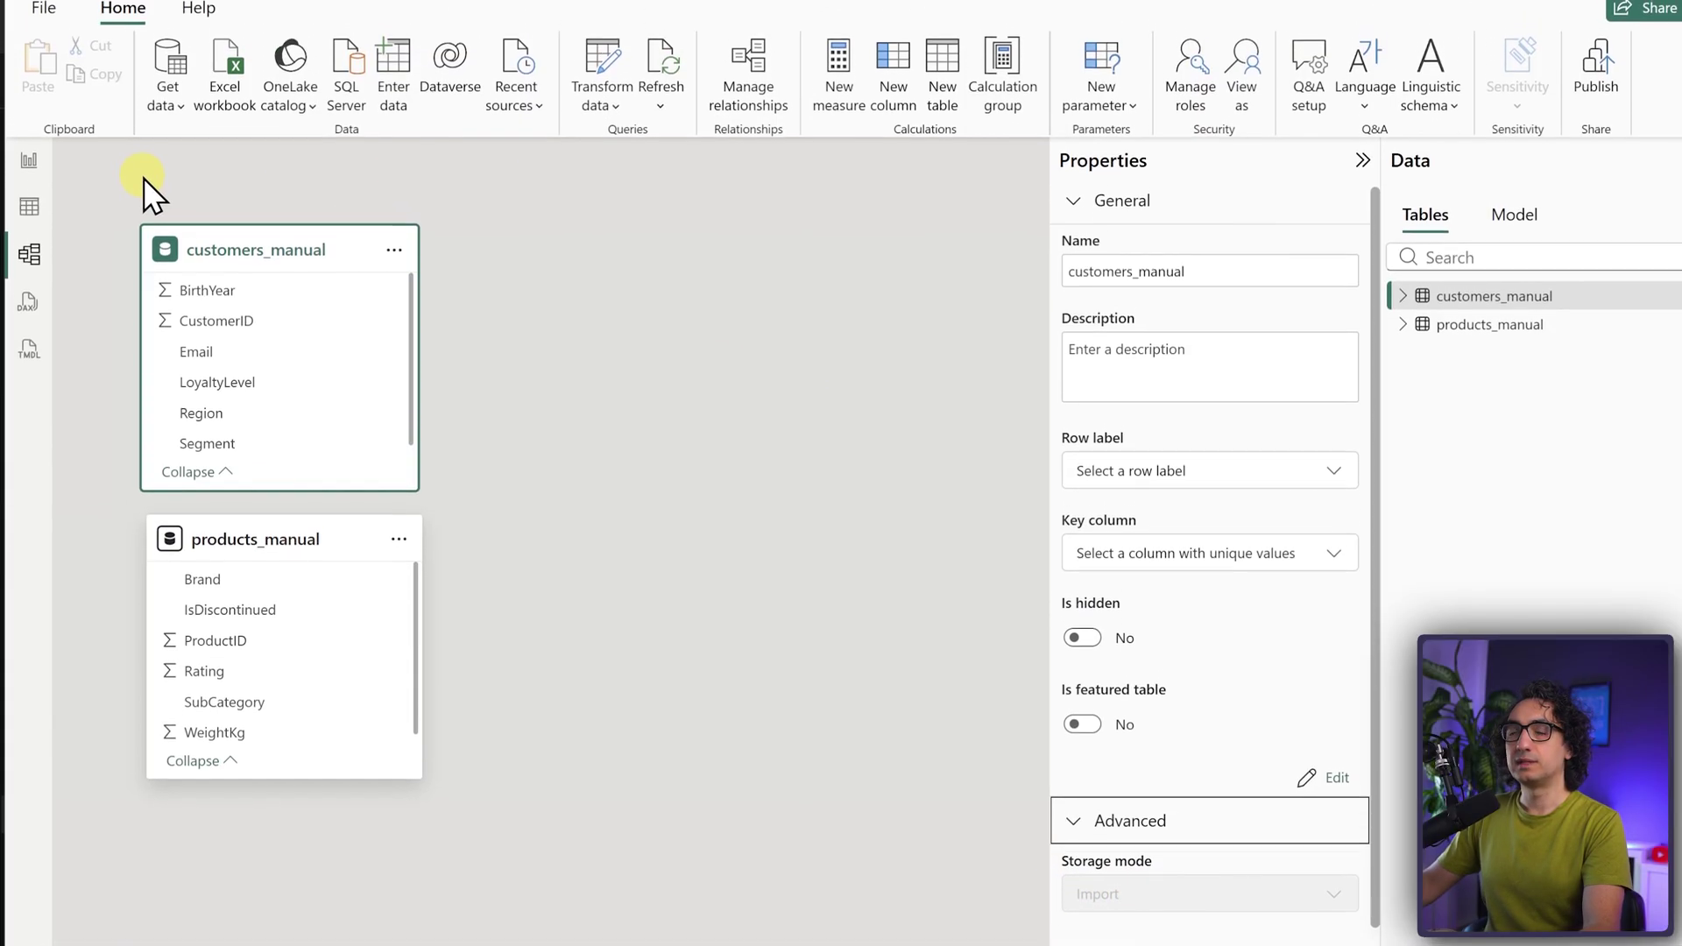
Inspect customers_manual and products_manual rows in Table view, then return to Report view.
{"action": "left_click", "coordinate": [30, 219]}
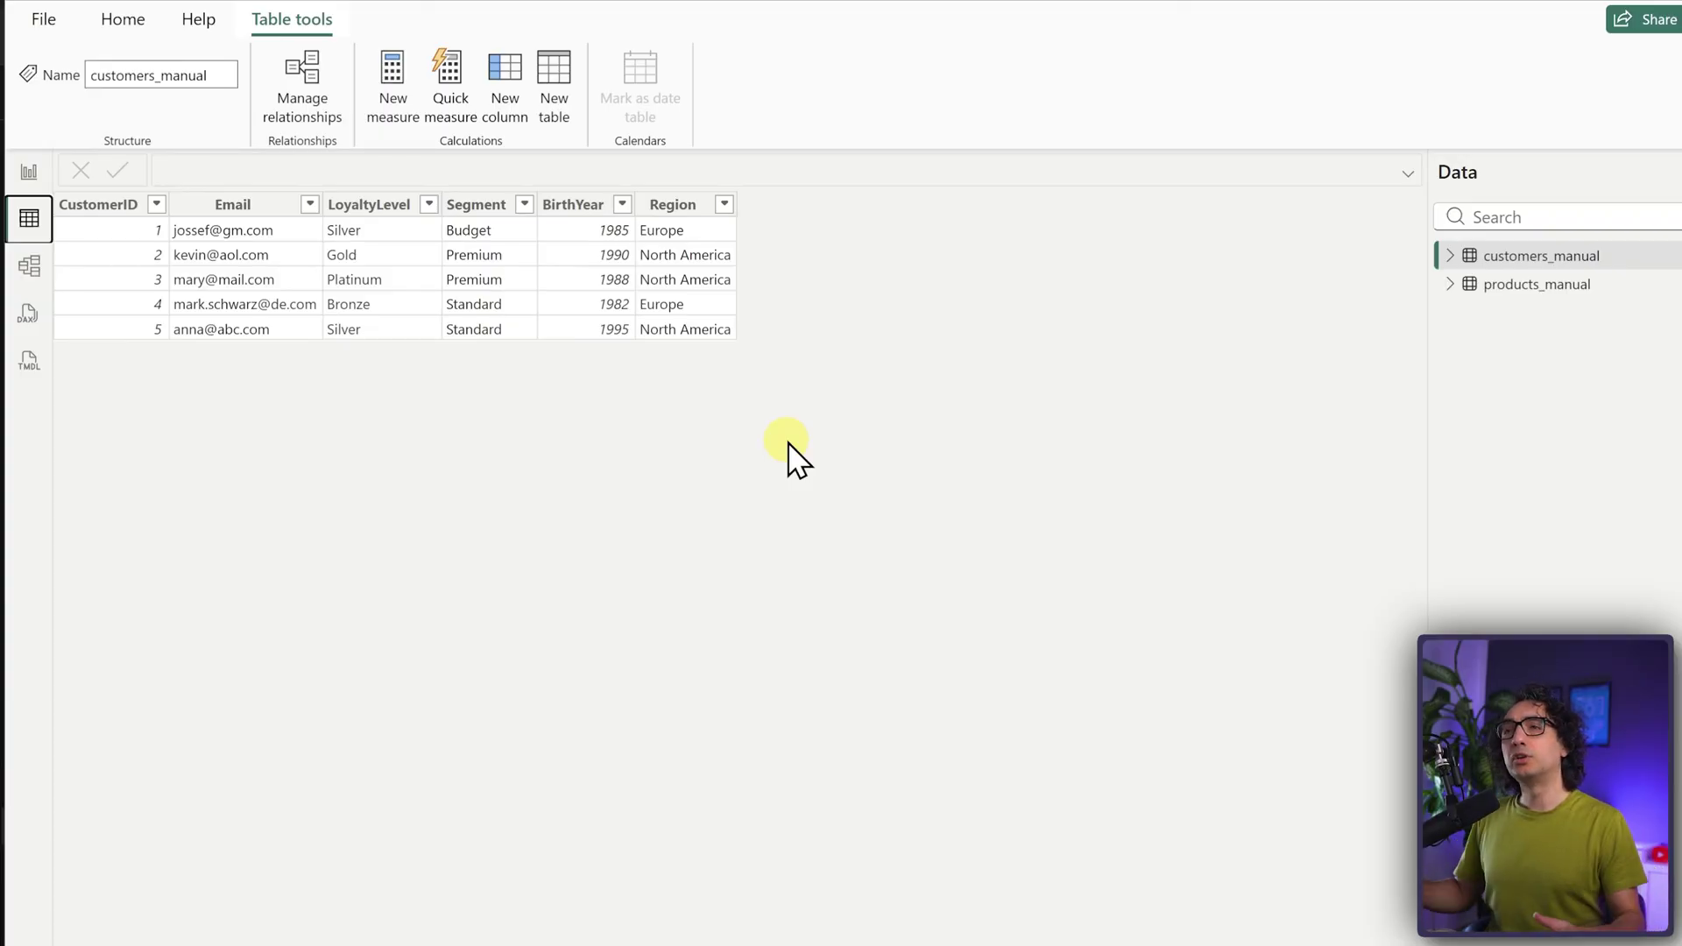
{"action": "left_click", "coordinate": [1560, 284]}
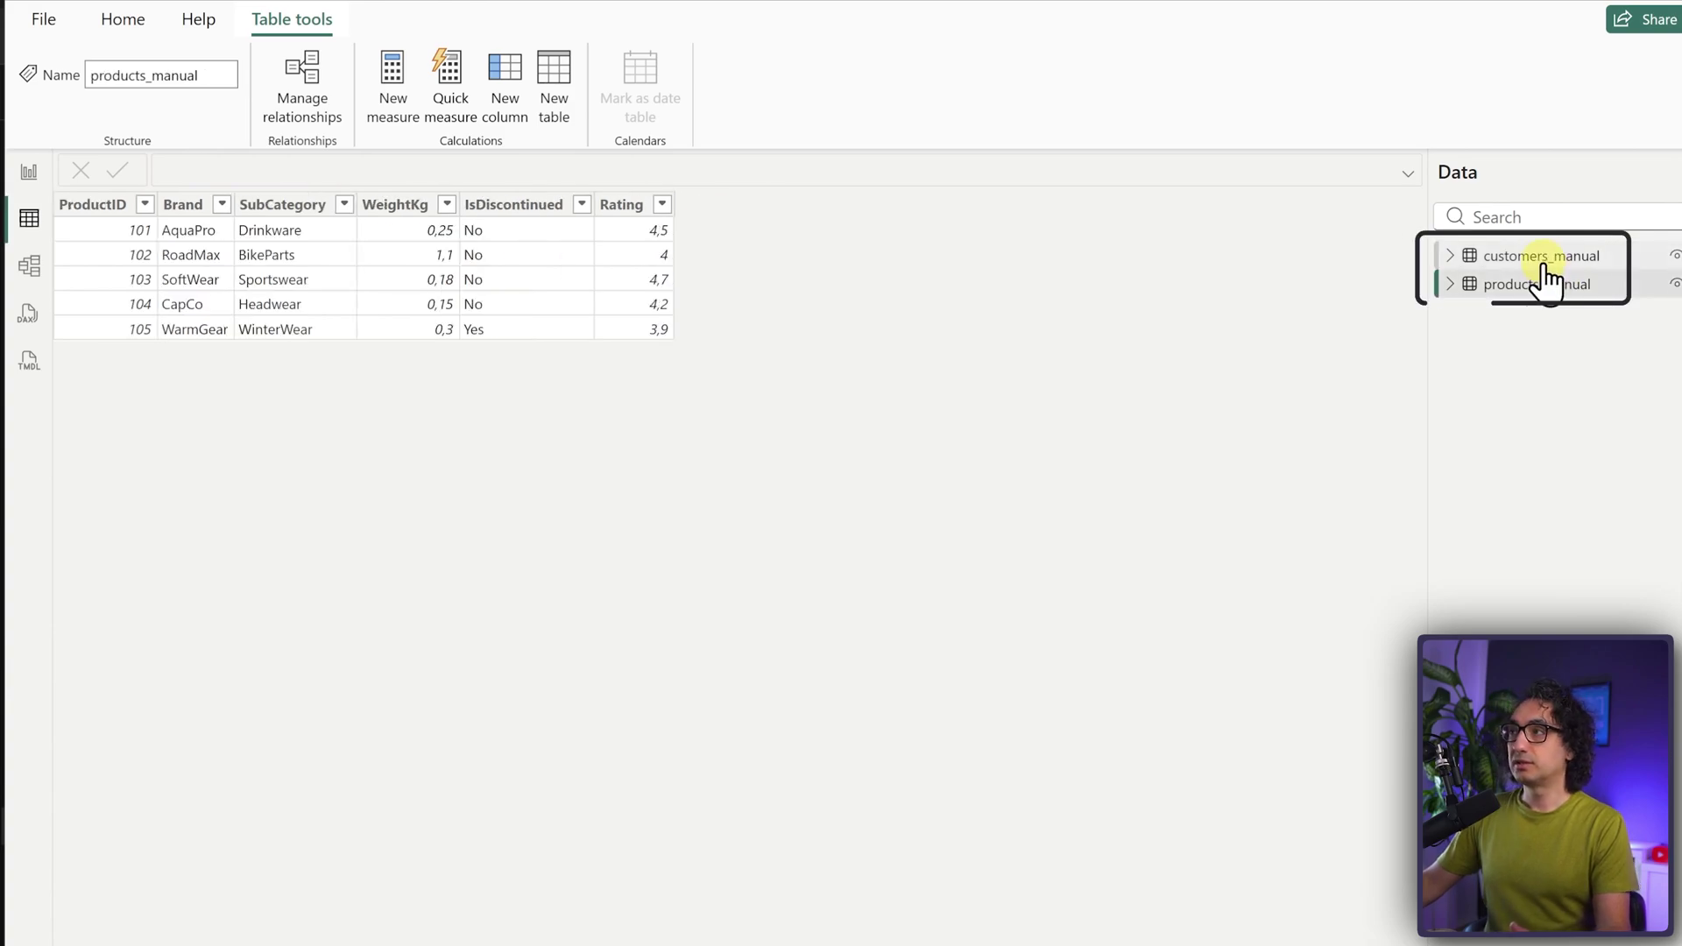
{"action": "left_click", "coordinate": [1540, 258]}
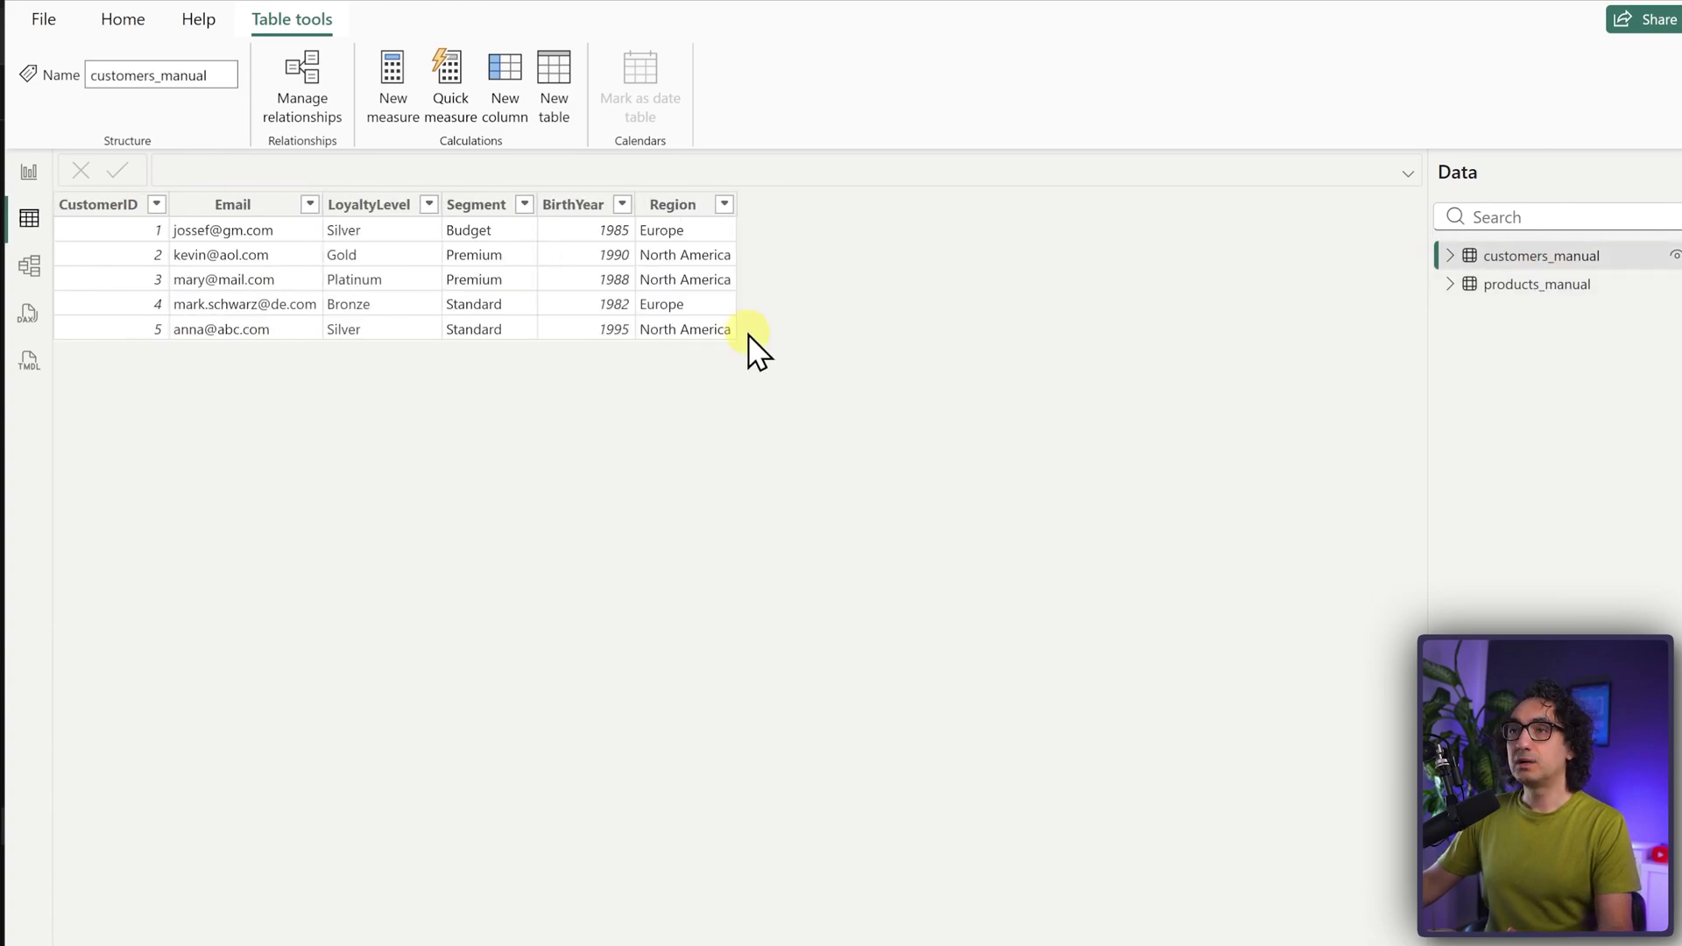
{"action": "left_click", "coordinate": [21, 180]}
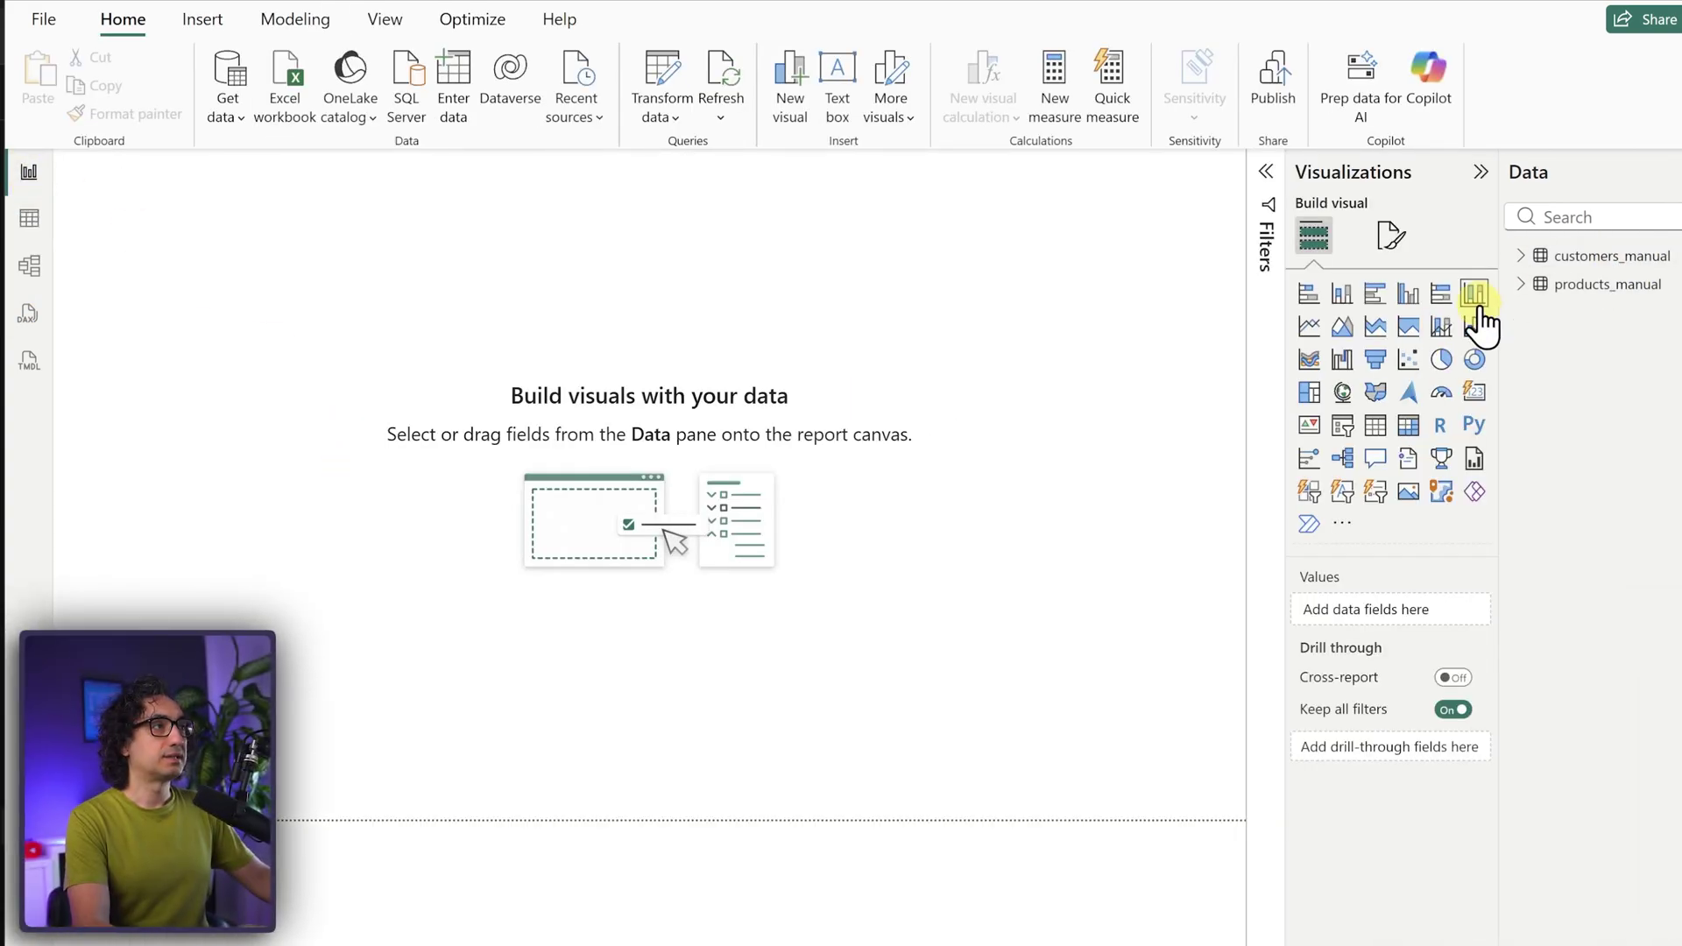
{"action": "left_click", "coordinate": [1521, 284]}
Add a resized column chart of Count of CustomerID by LoyaltyLevel with data labels on.
{"action": "left_click", "coordinate": [1521, 255]}
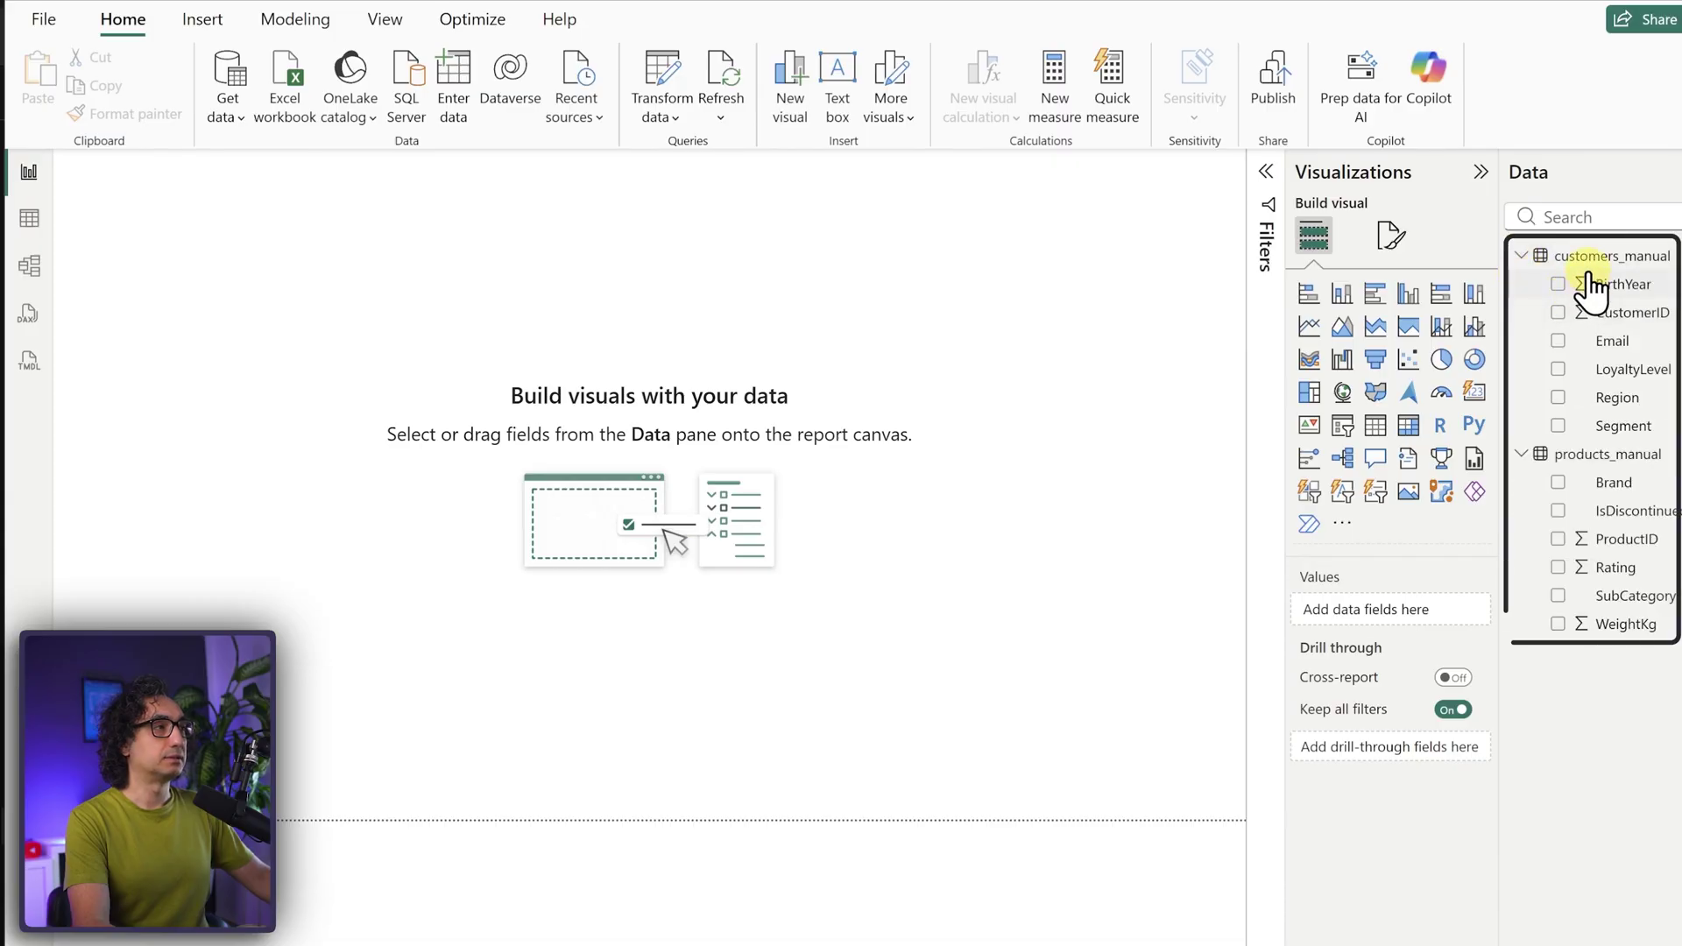
{"action": "left_click", "coordinate": [1342, 296]}
{"action": "left_click_drag", "start_coordinate": [226, 331], "coordinate": [707, 572]}
{"action": "left_click_drag", "start_coordinate": [1629, 369], "coordinate": [1395, 577]}
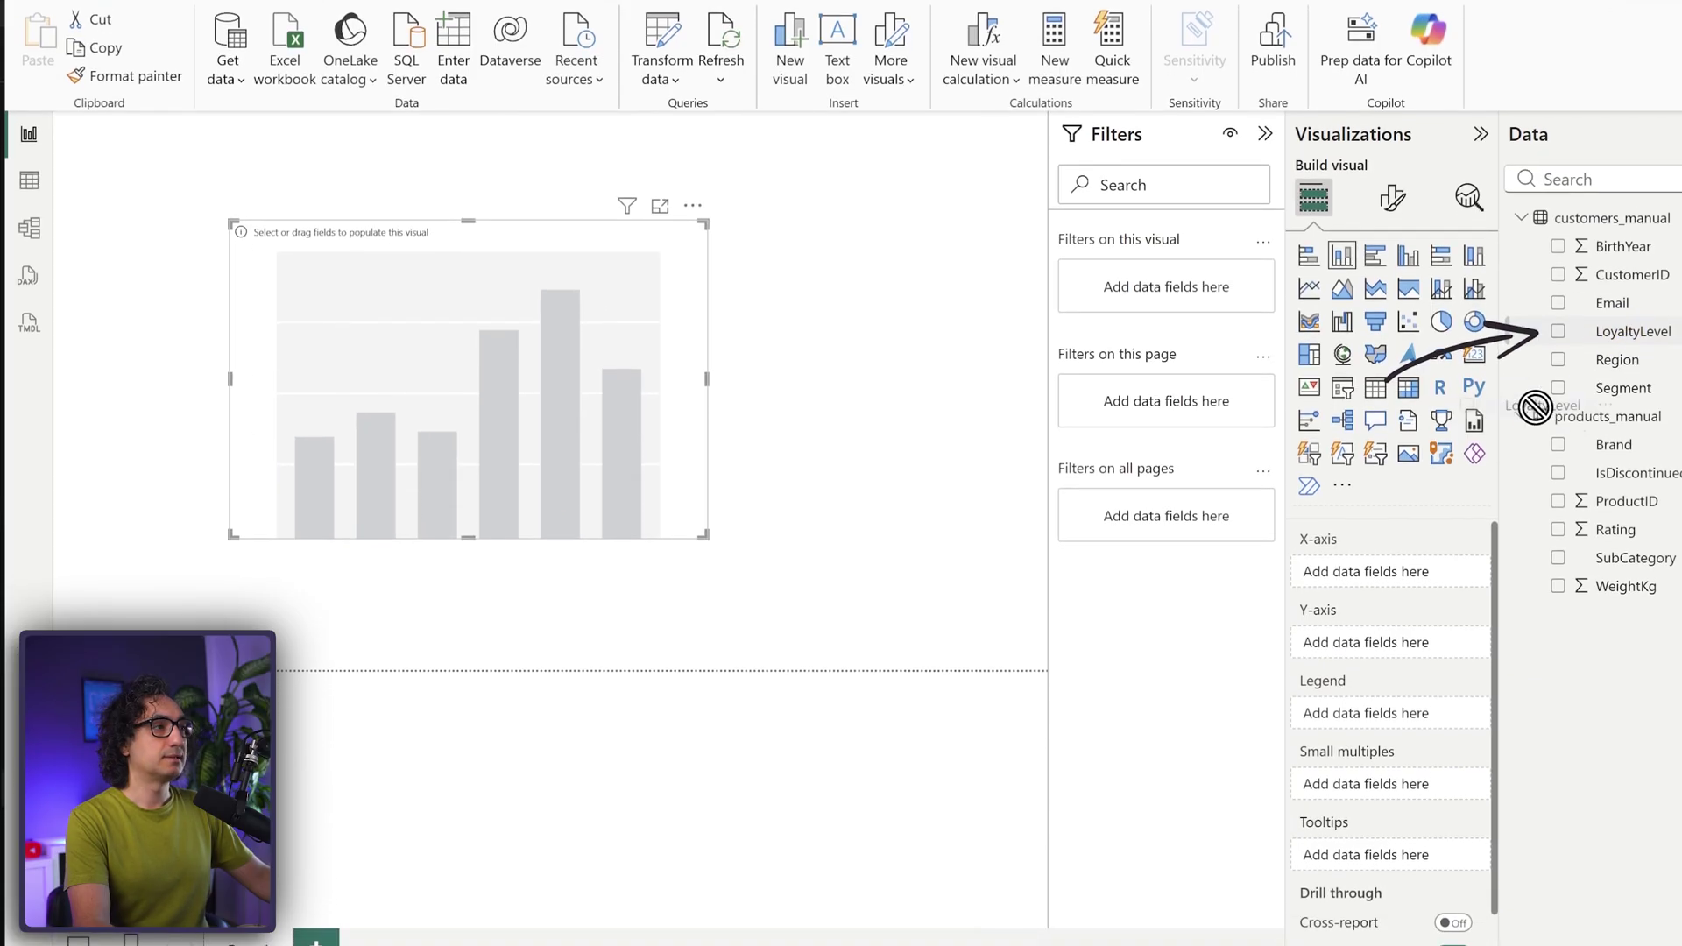
{"action": "left_click_drag", "start_coordinate": [1631, 269], "coordinate": [1644, 287]}
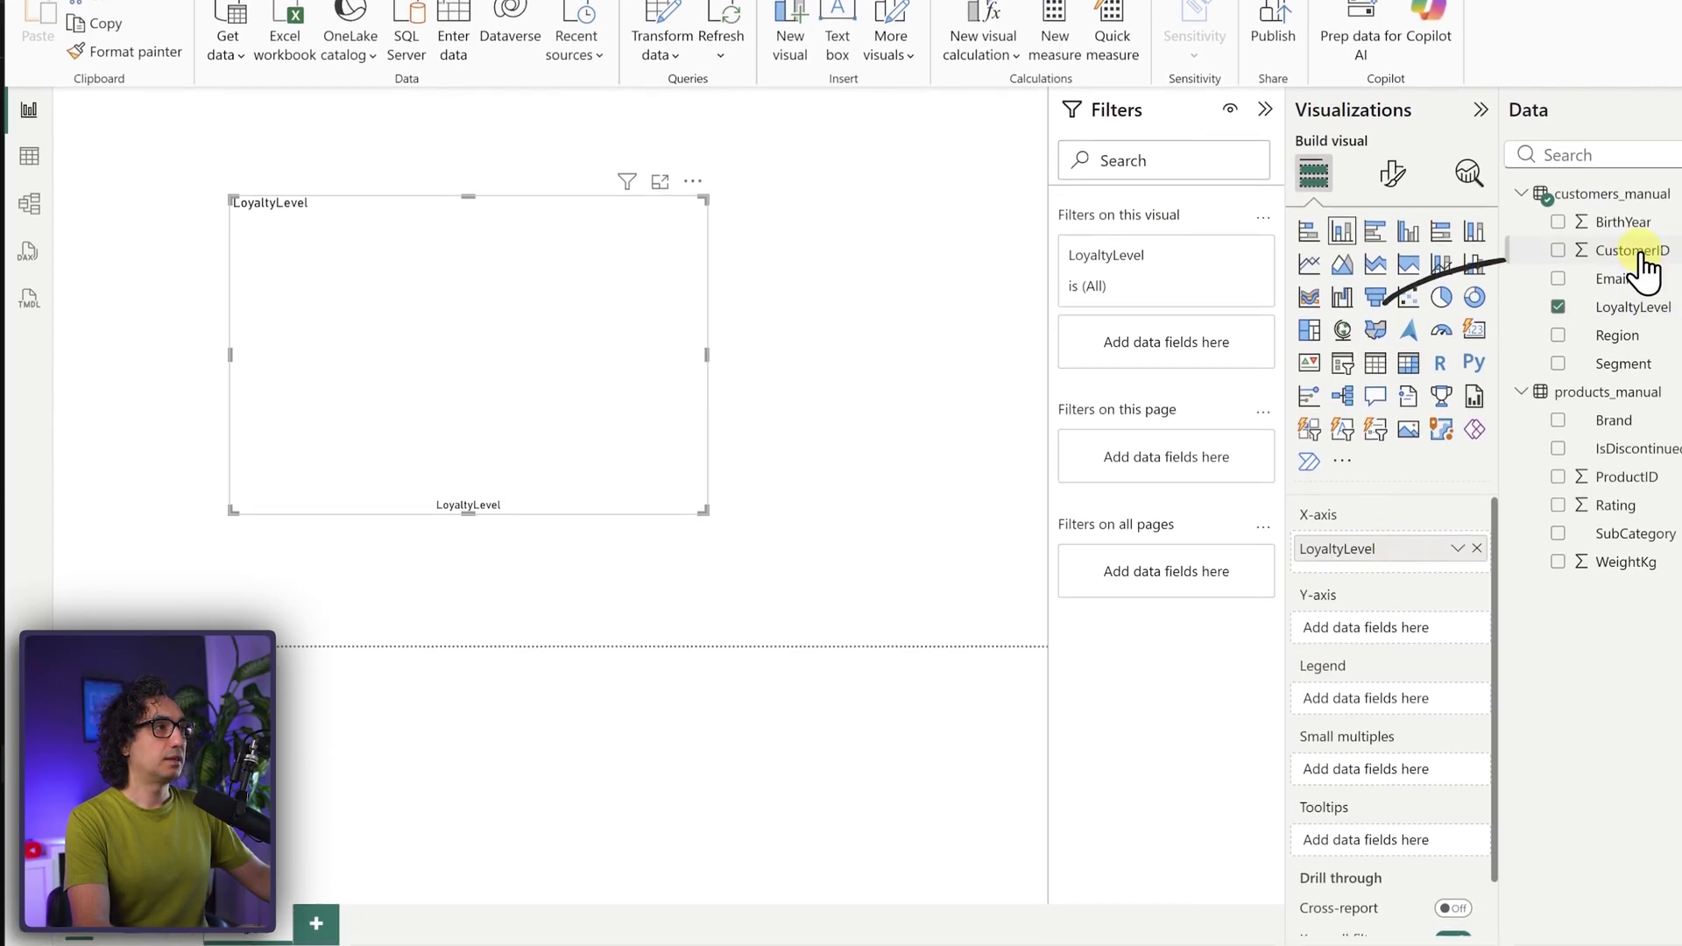
{"action": "left_click_drag", "start_coordinate": [1399, 618], "coordinate": [1397, 633]}
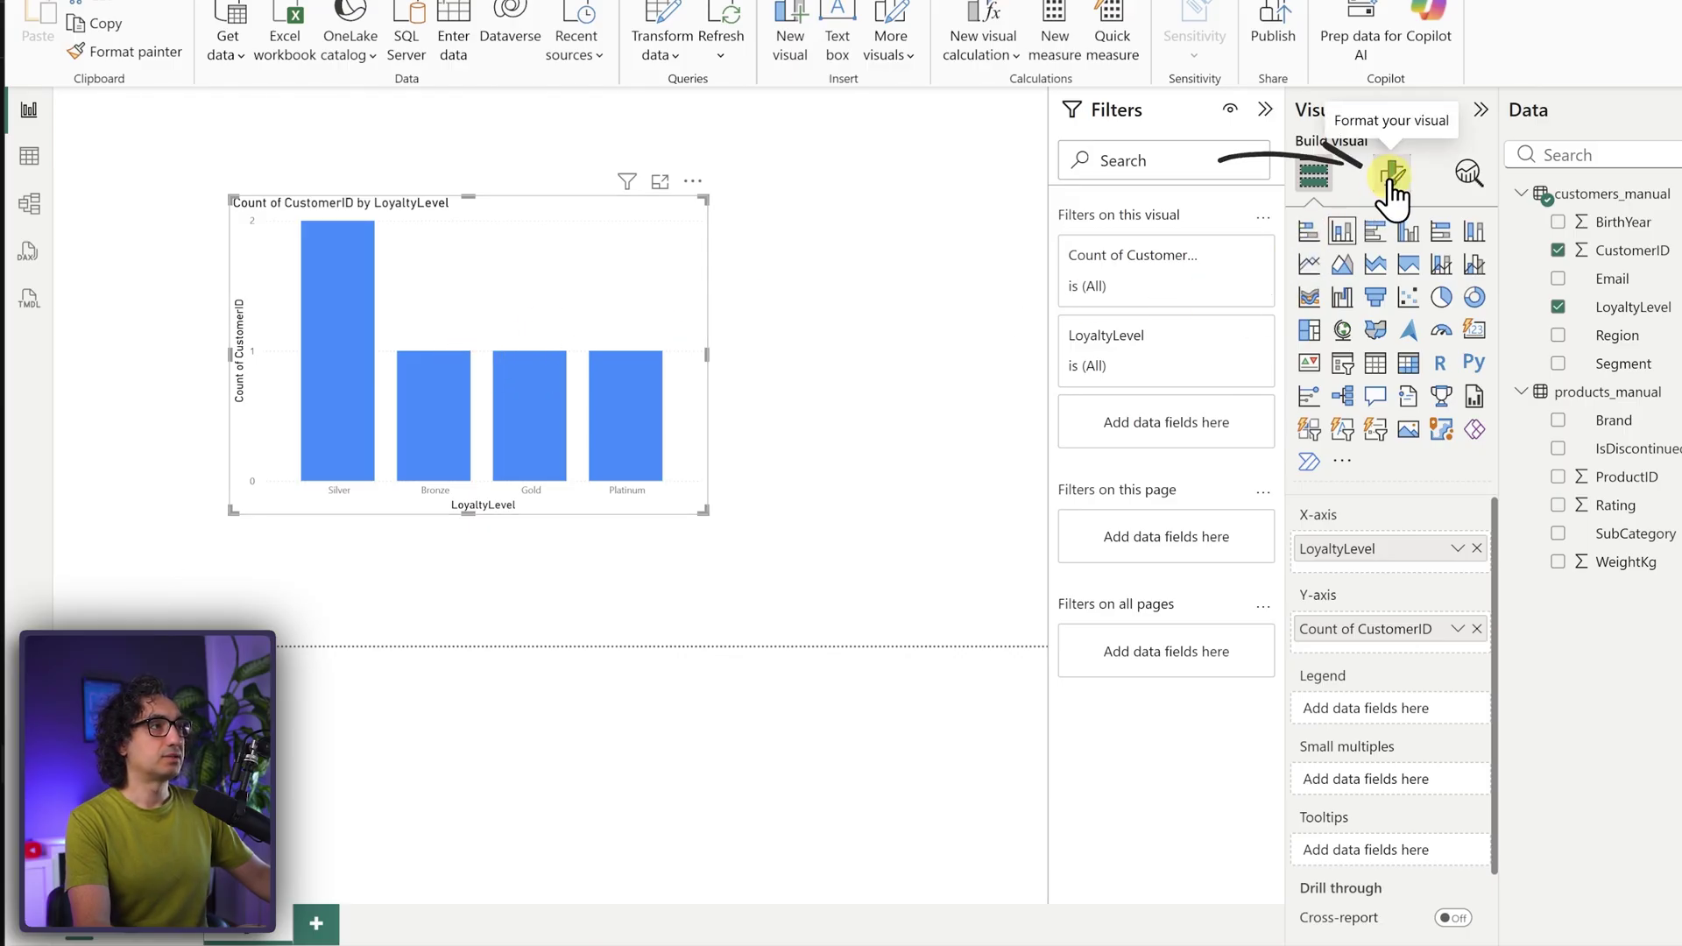
{"action": "left_click", "coordinate": [1391, 180]}
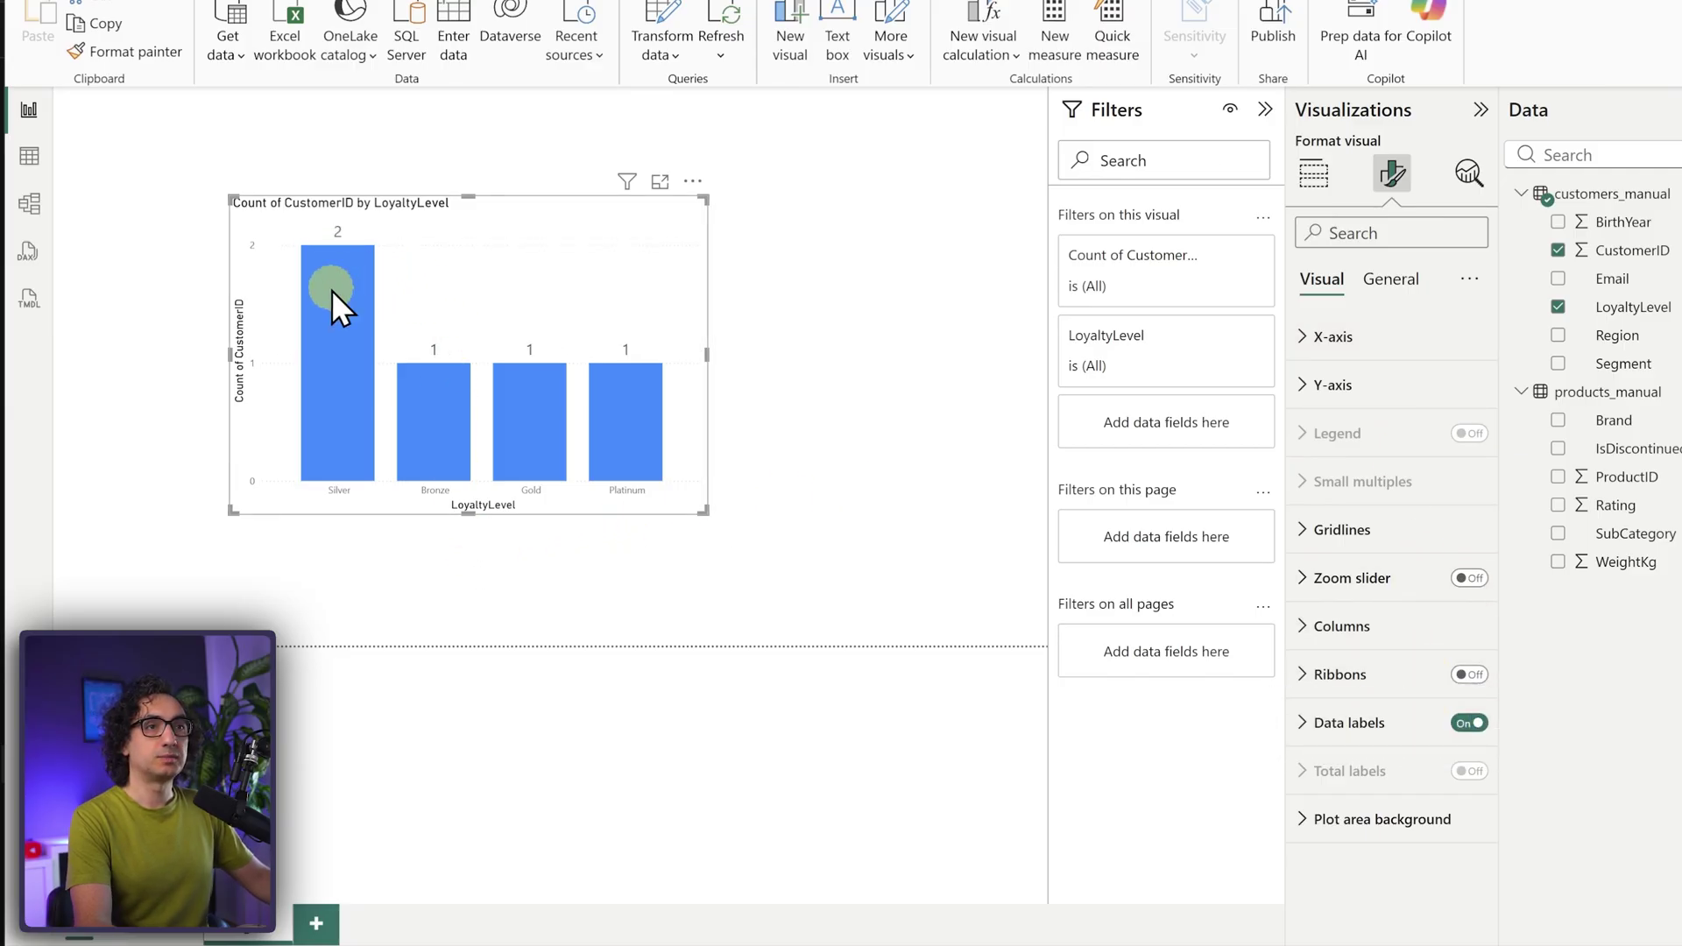
{"action": "mouse_move", "coordinate": [438, 433]}
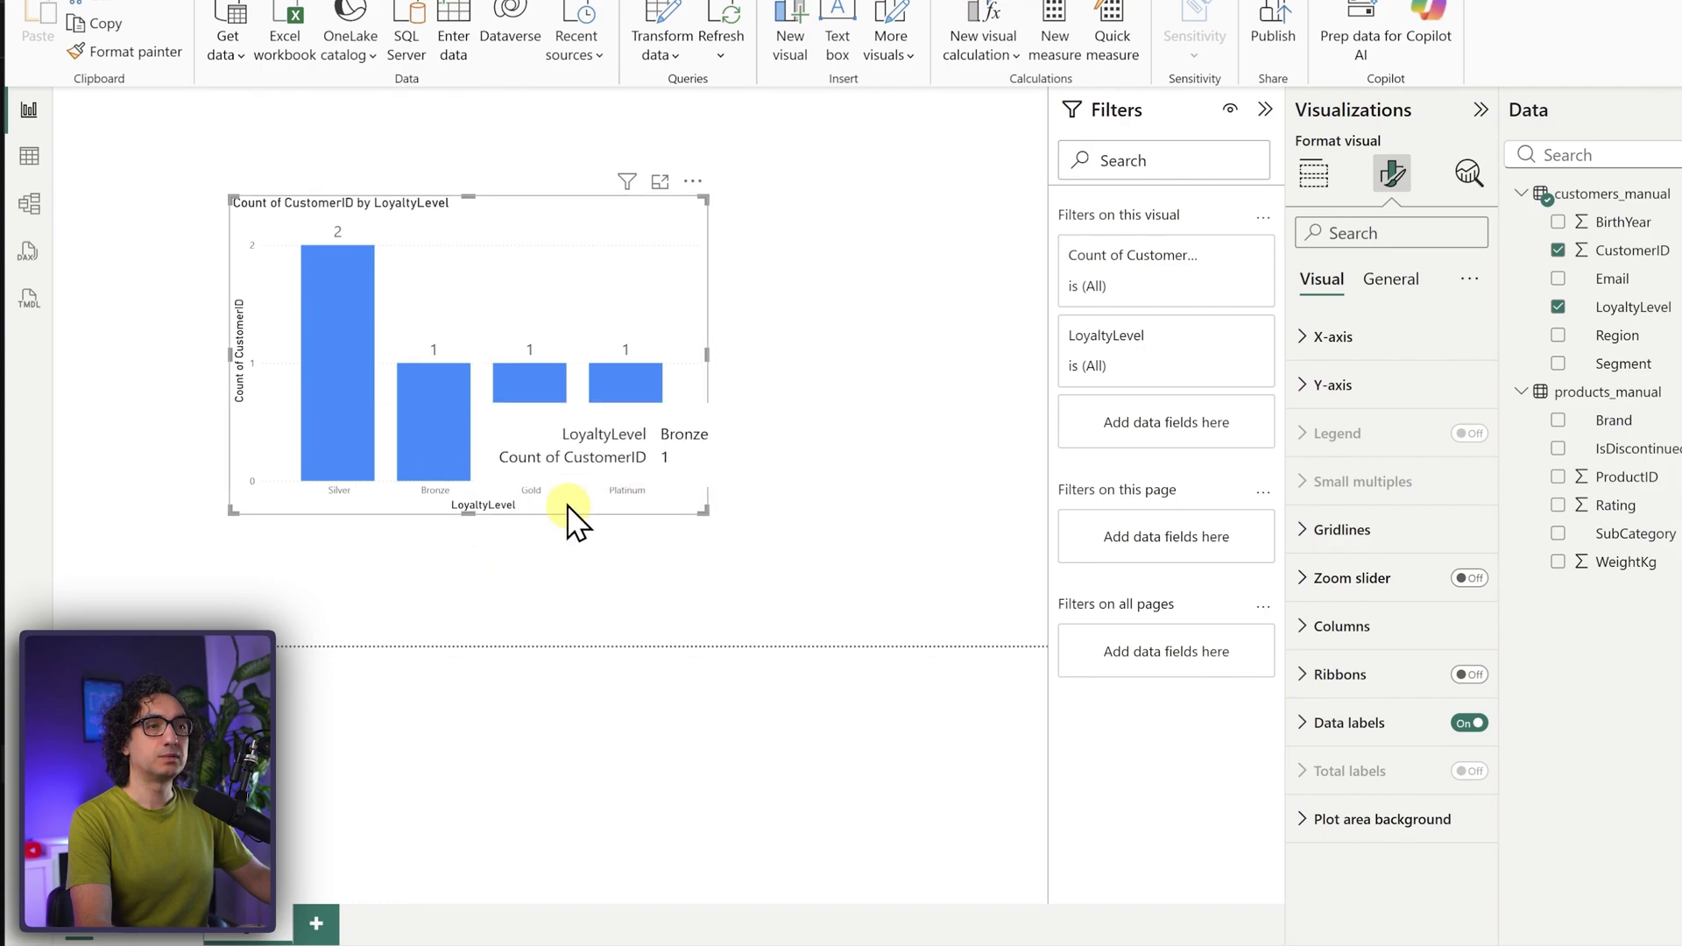